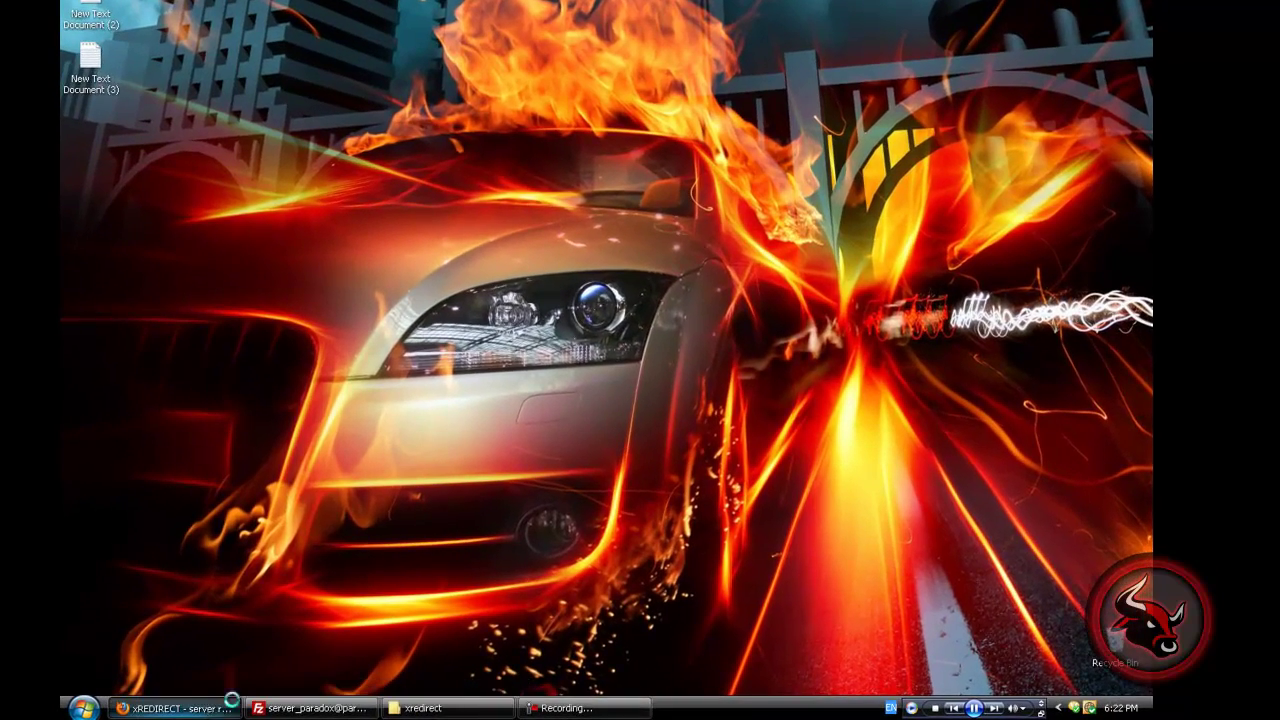
# Step: Review the attached files in the xREDIRECT forum thread, highlighting the xredirect.inc and Get Plugin entries
pyautogui.click(231, 700)
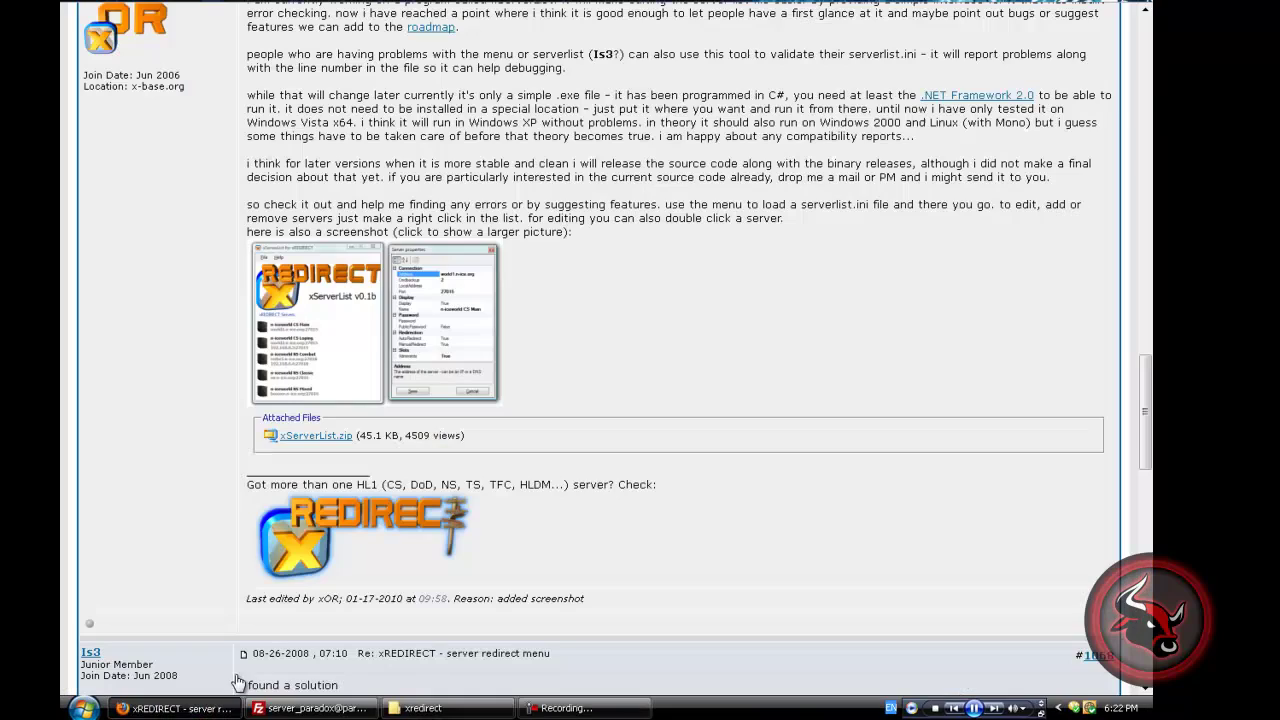
pyautogui.hotkey('ctrl', 'Tab')
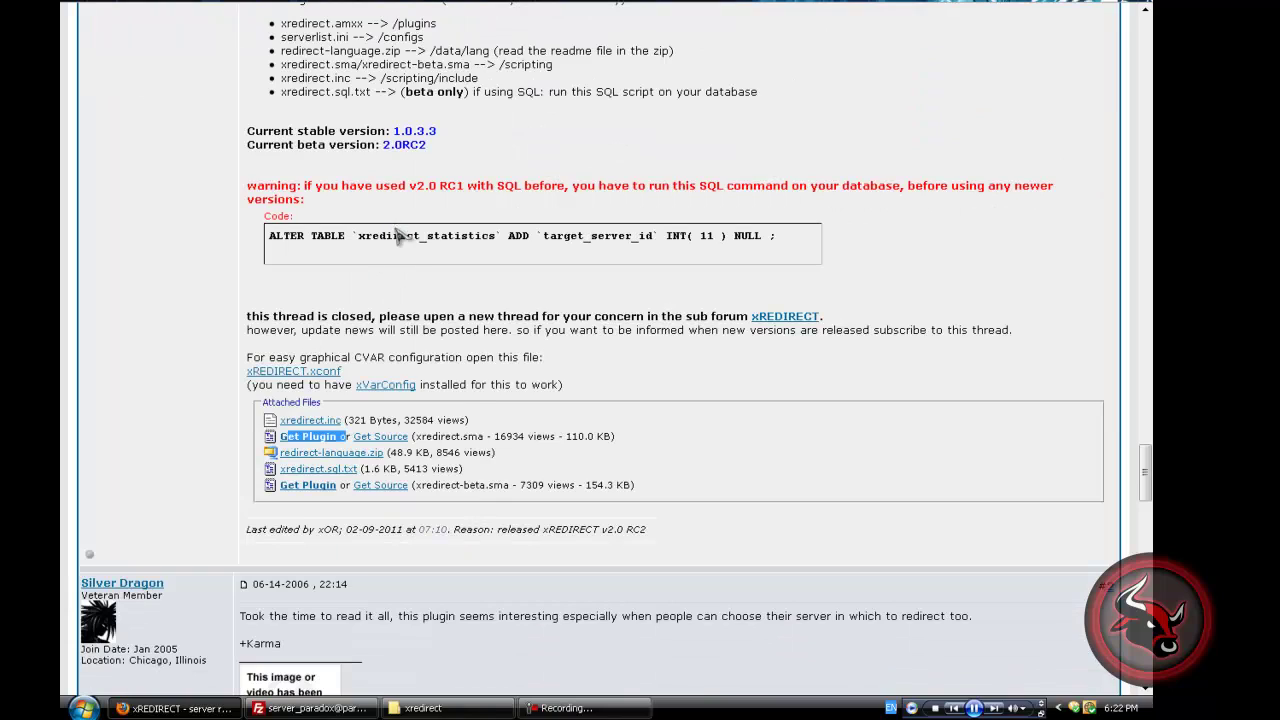
pyautogui.moveTo(344, 420); pyautogui.dragTo(283, 437)
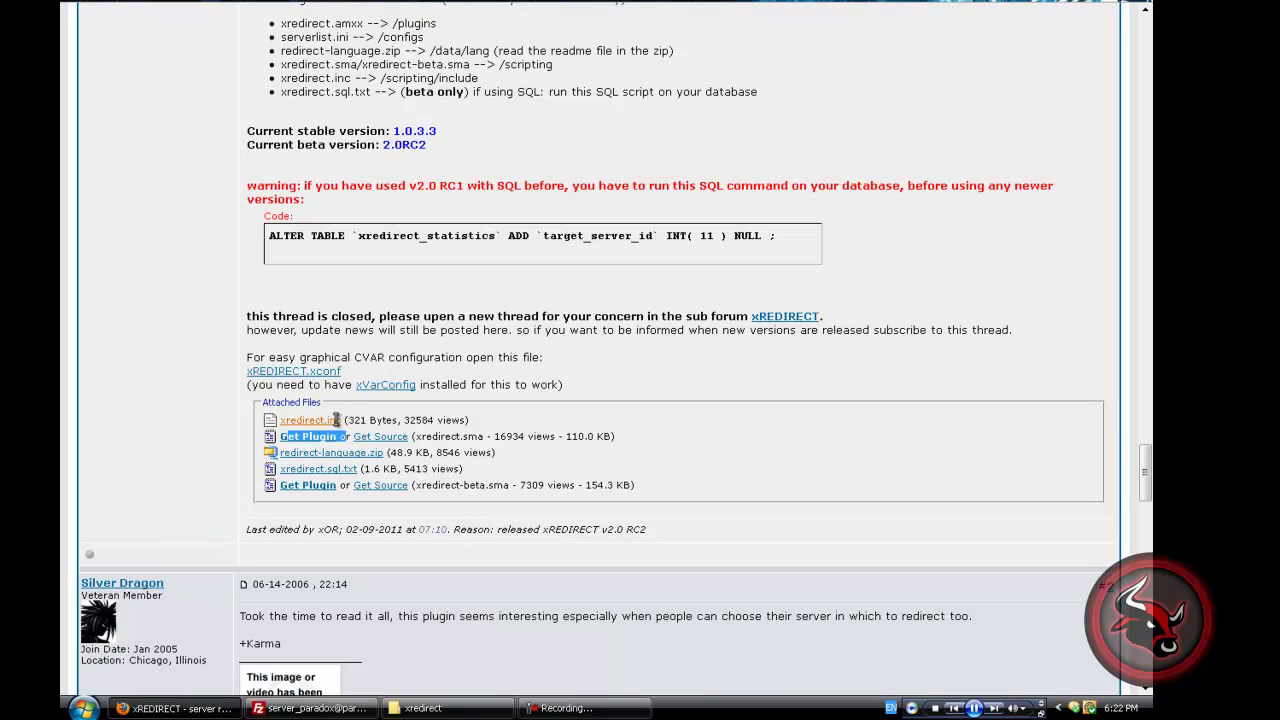
pyautogui.moveTo(358, 342); pyautogui.dragTo(356, 322)
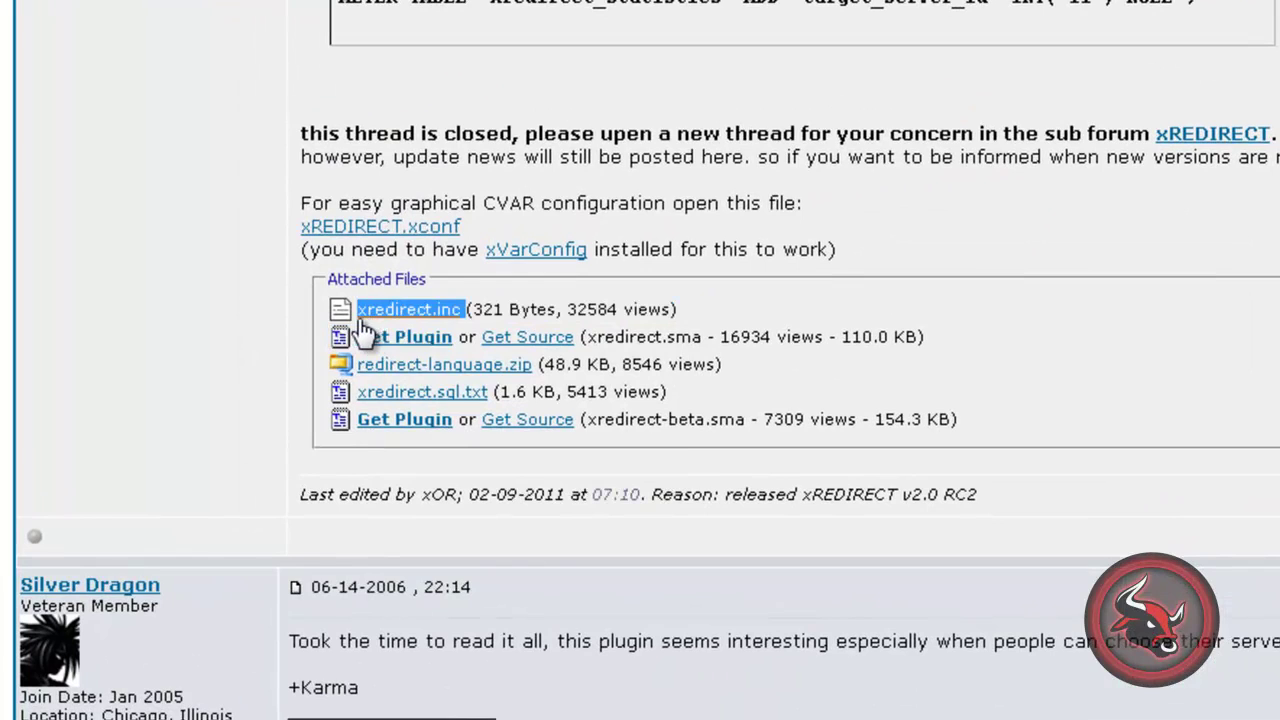
pyautogui.moveTo(453, 343); pyautogui.dragTo(366, 364)
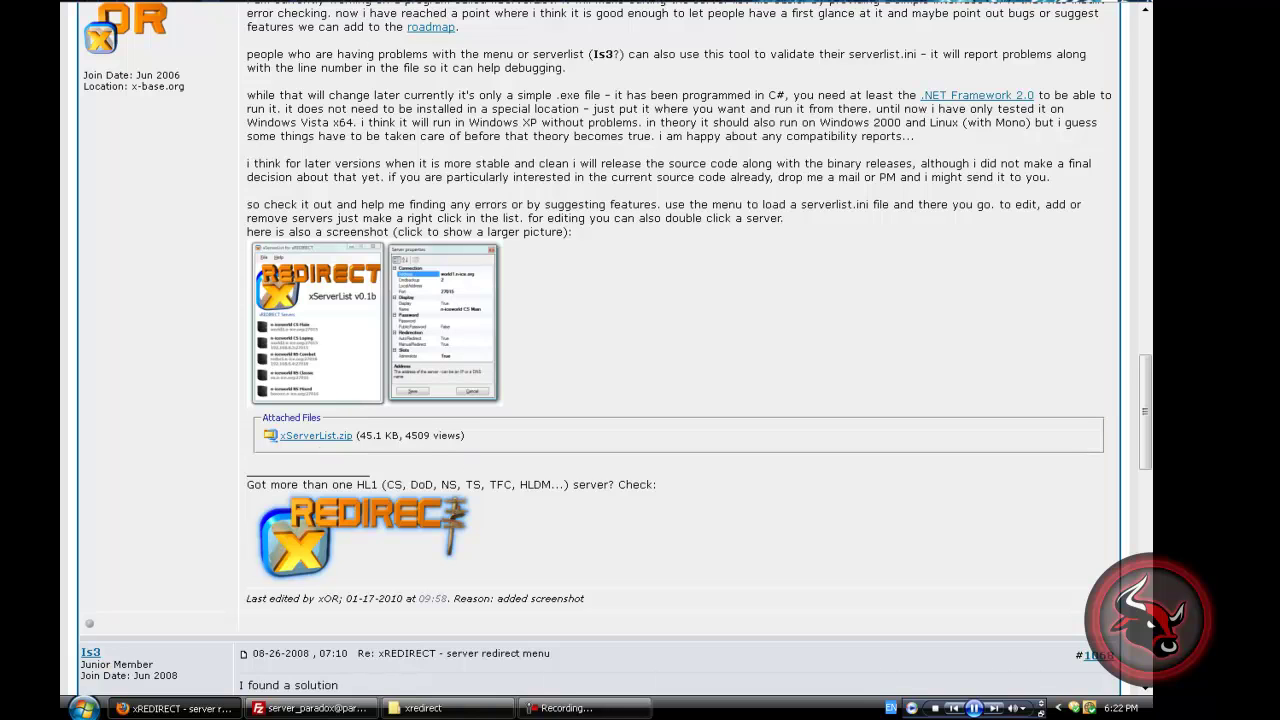
# Step: Switch from the forum page to the xredirect folder in My Documents and reposition its window
pyautogui.press('super+d')
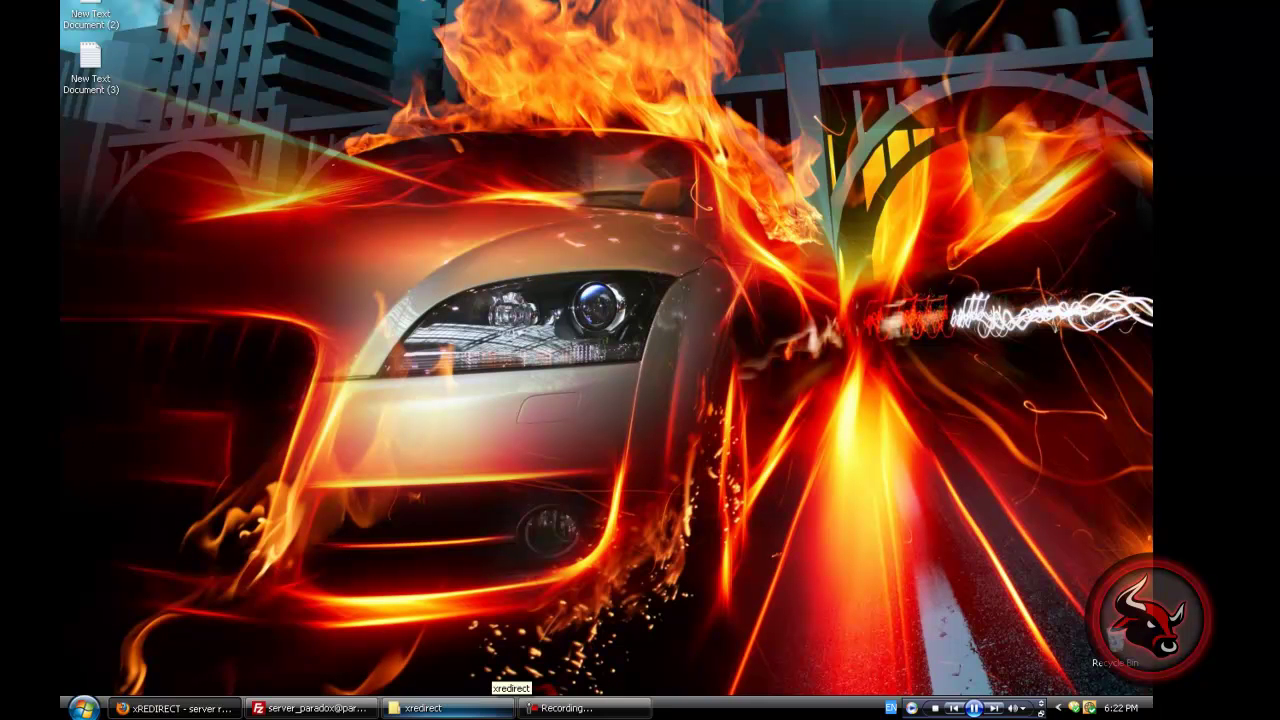
pyautogui.click(495, 706)
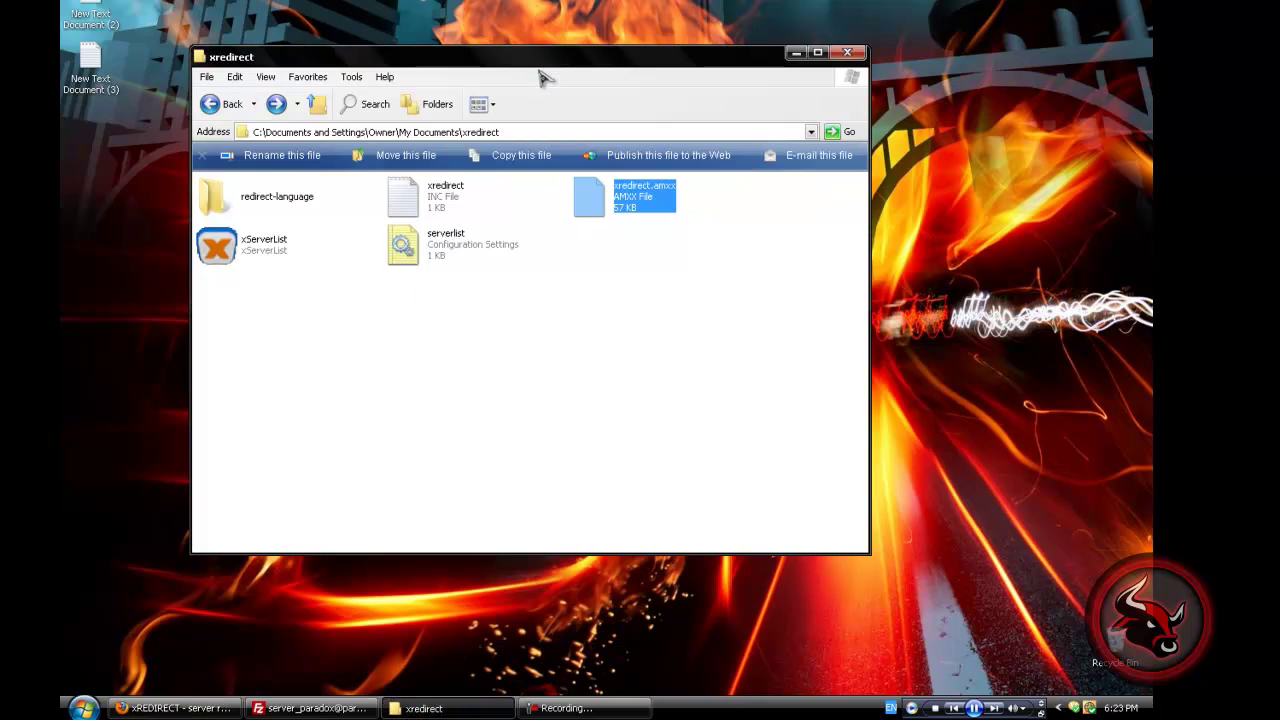
pyautogui.moveTo(543, 40); pyautogui.dragTo(575, 89)
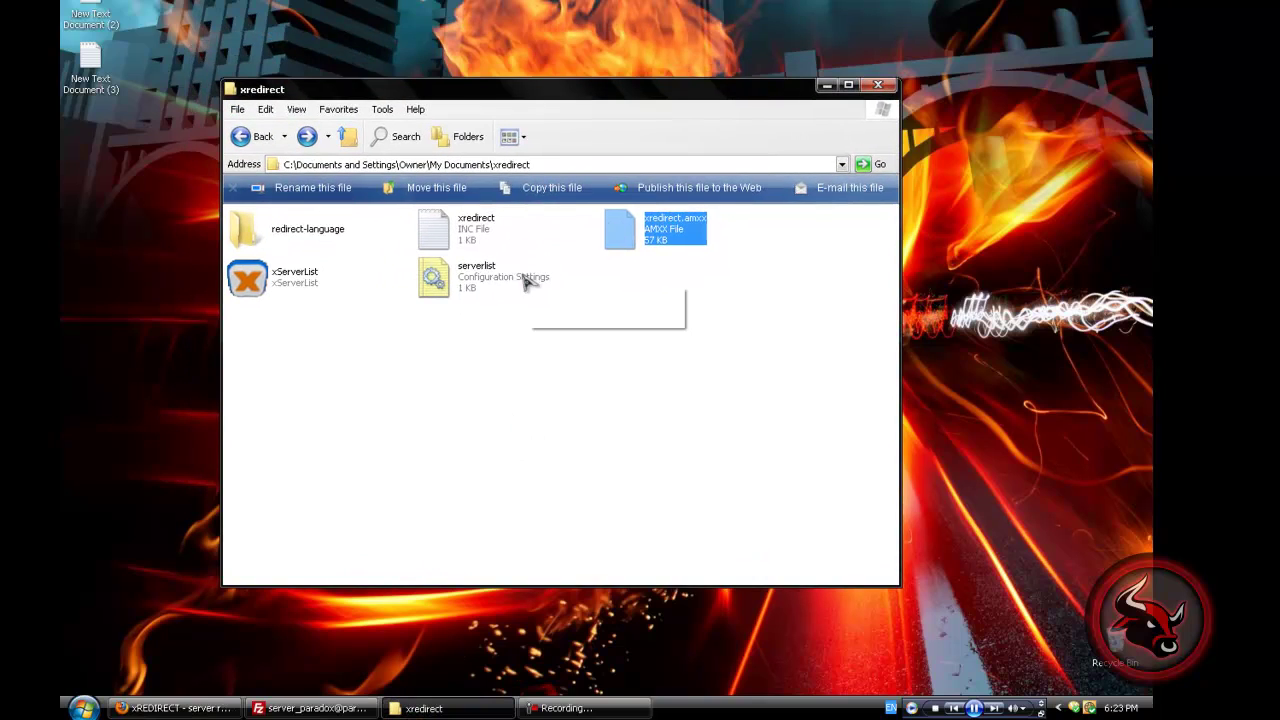
# Step: Create a new text document in the xredirect folder, open it in Notepad and move its window aside
pyautogui.rightClick(665, 329)
pyautogui.moveTo(736, 468)
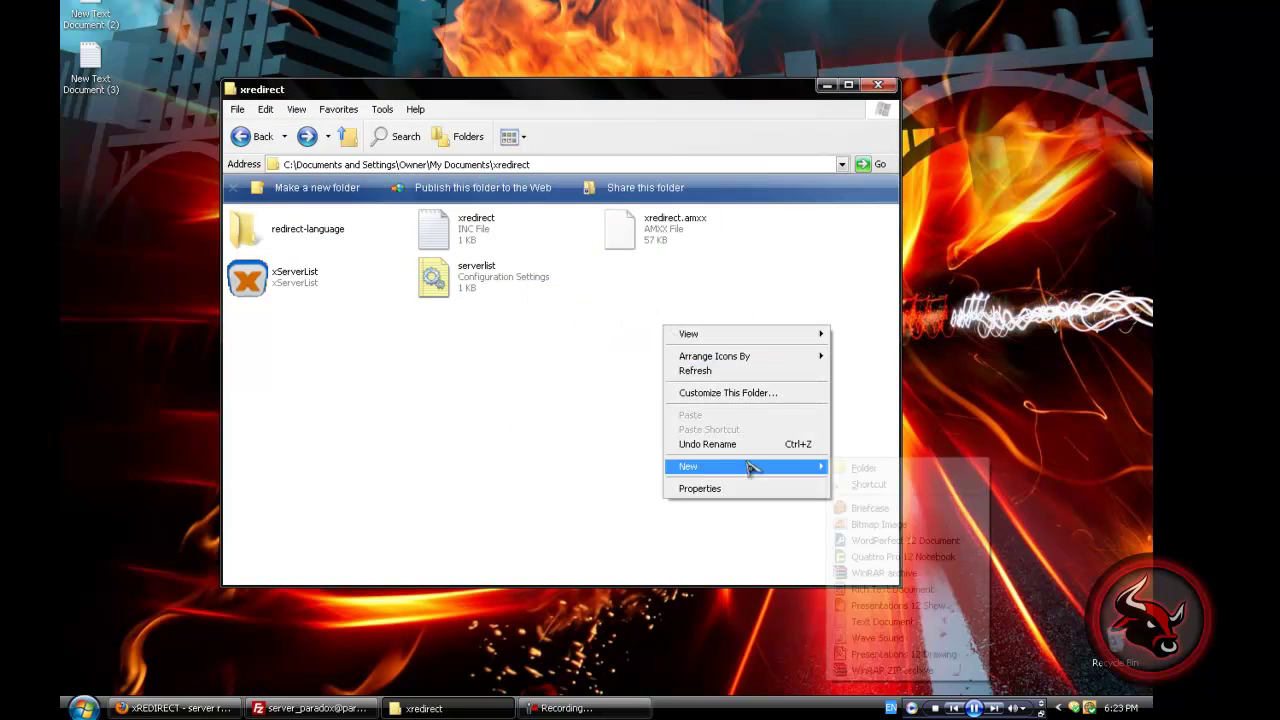
pyautogui.click(848, 622)
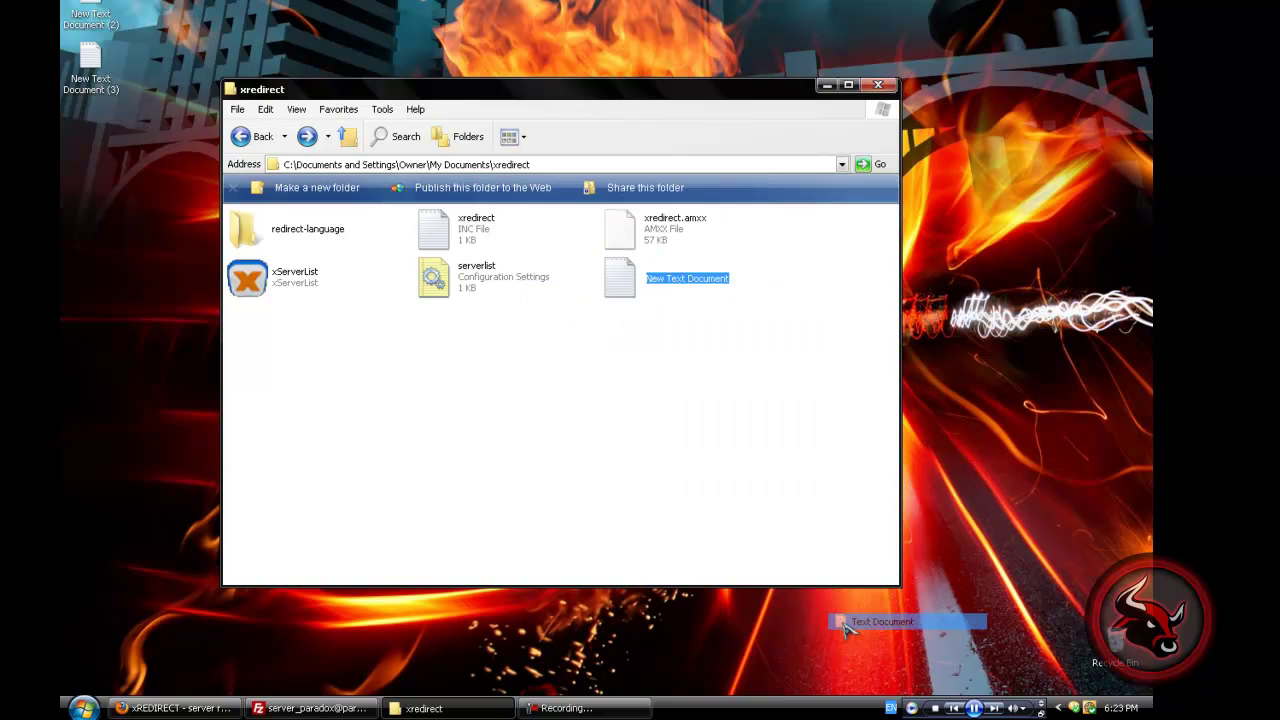
pyautogui.doubleClick(630, 285)
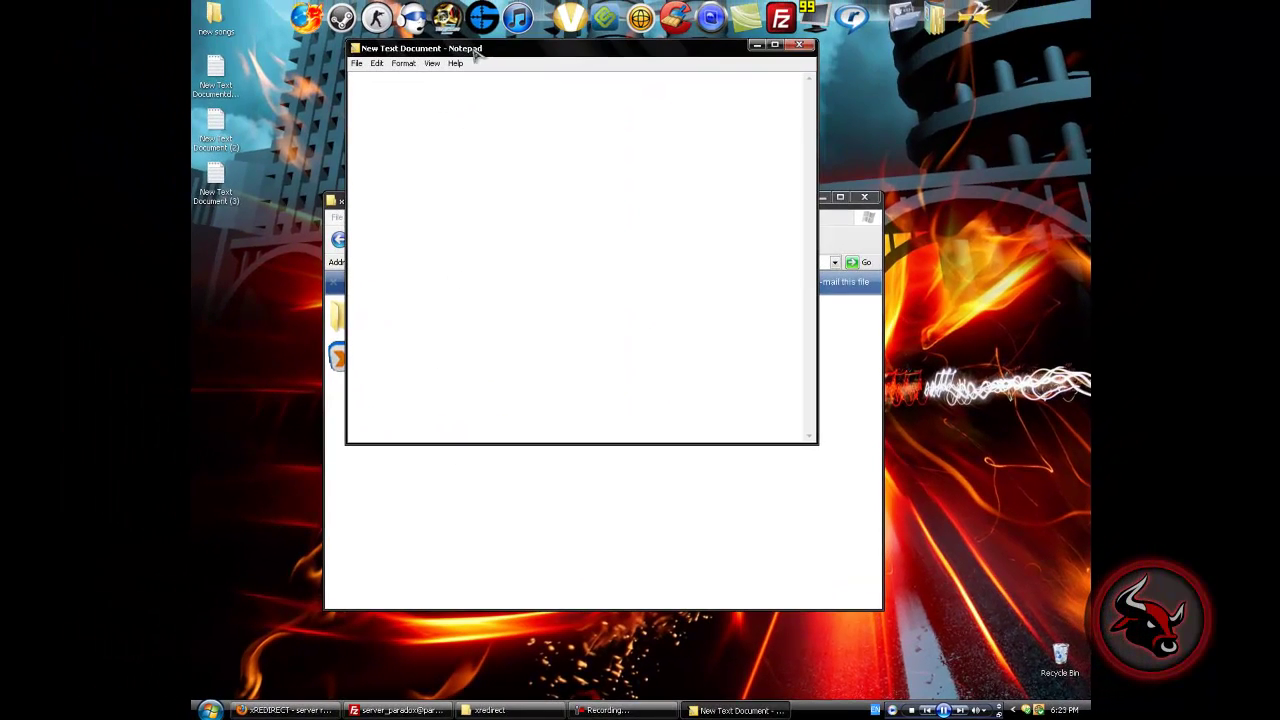
pyautogui.moveTo(452, 48); pyautogui.dragTo(921, 185)
# Step: Open the serverlist configuration file and examine the -PgN- Classic entry's name, address and settings
pyautogui.doubleClick(514, 365)
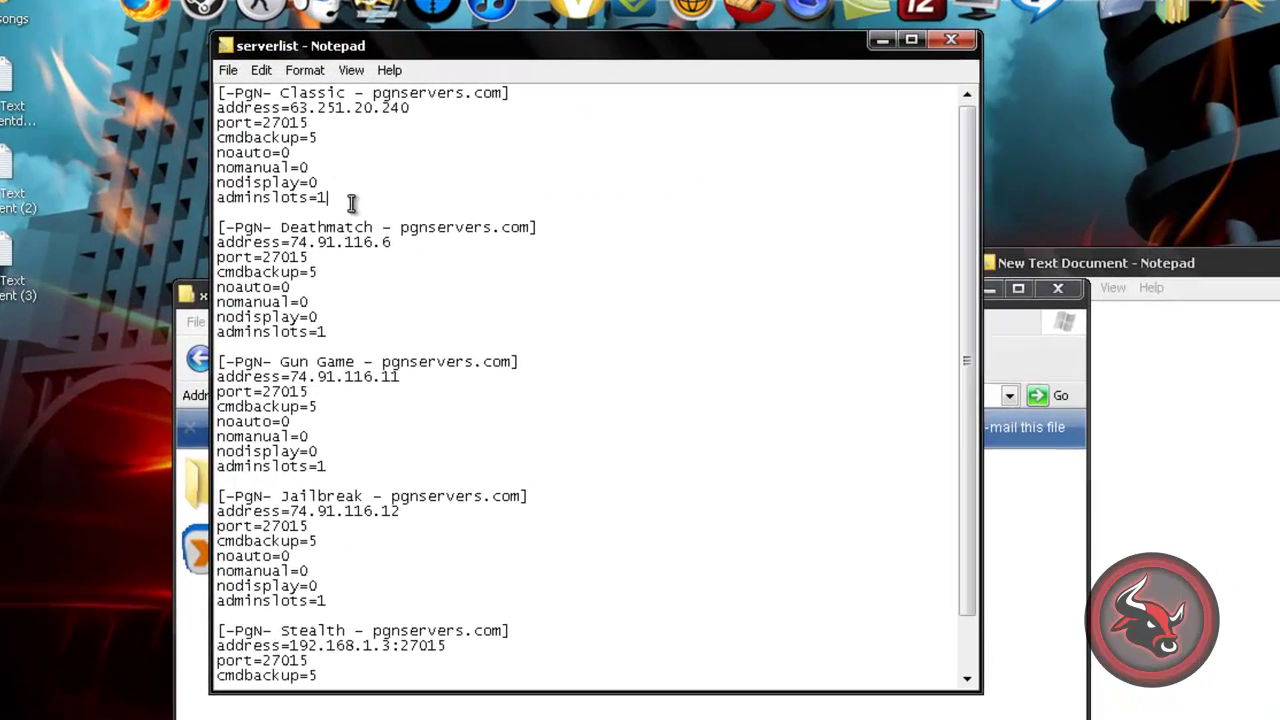
pyautogui.moveTo(377, 165); pyautogui.dragTo(279, 104)
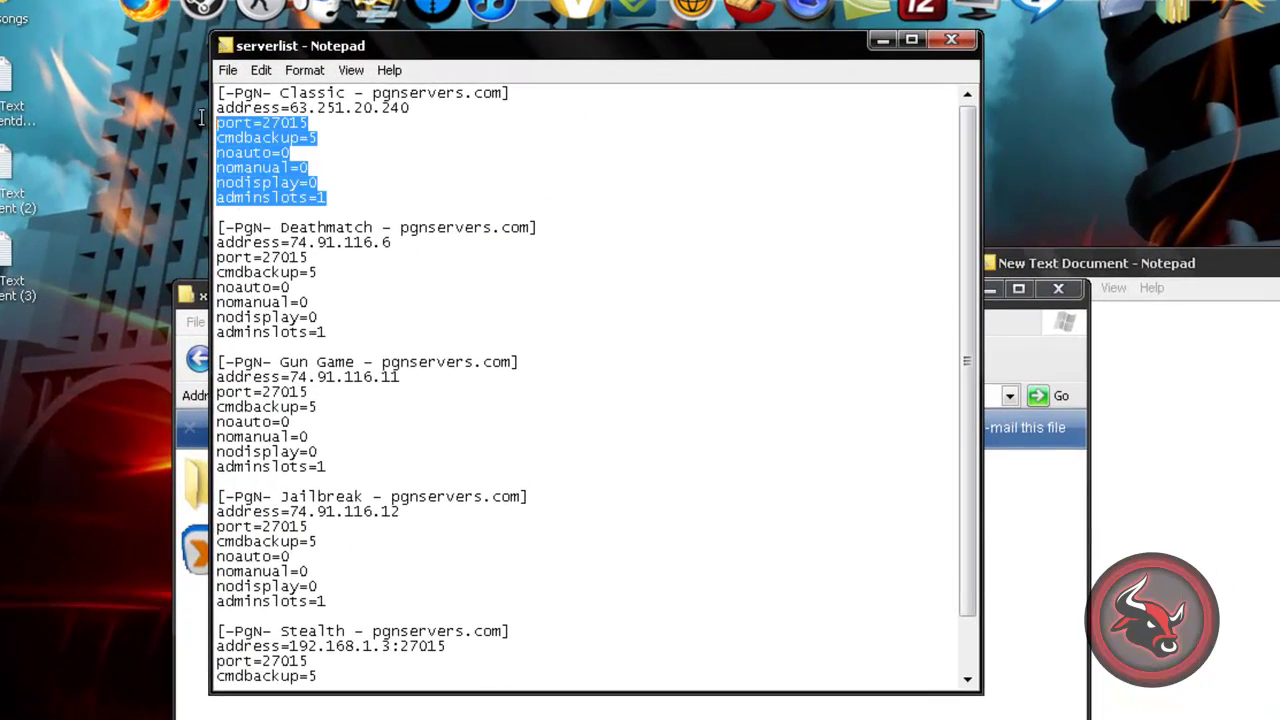
pyautogui.moveTo(410, 107); pyautogui.dragTo(295, 115)
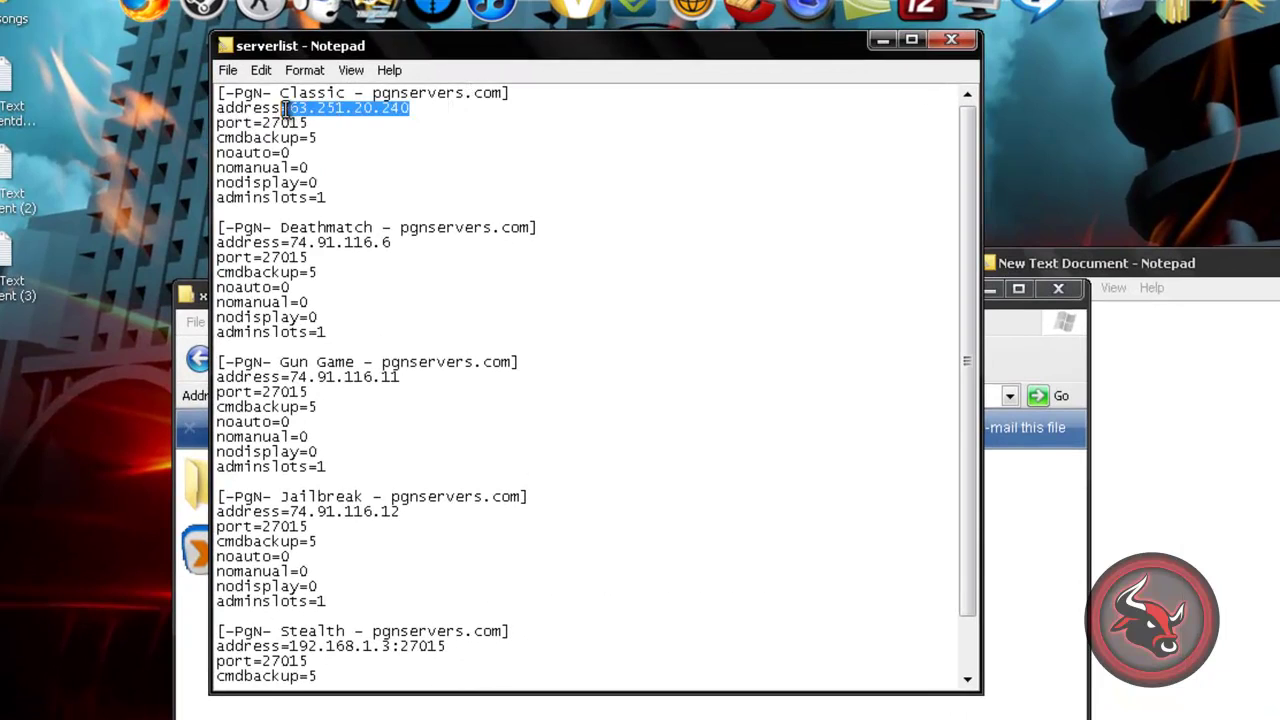
pyautogui.moveTo(422, 115); pyautogui.dragTo(262, 122)
pyautogui.moveTo(505, 93); pyautogui.dragTo(232, 89)
pyautogui.moveTo(296, 55); pyautogui.dragTo(297, 132)
pyautogui.moveTo(361, 272); pyautogui.dragTo(180, 150)
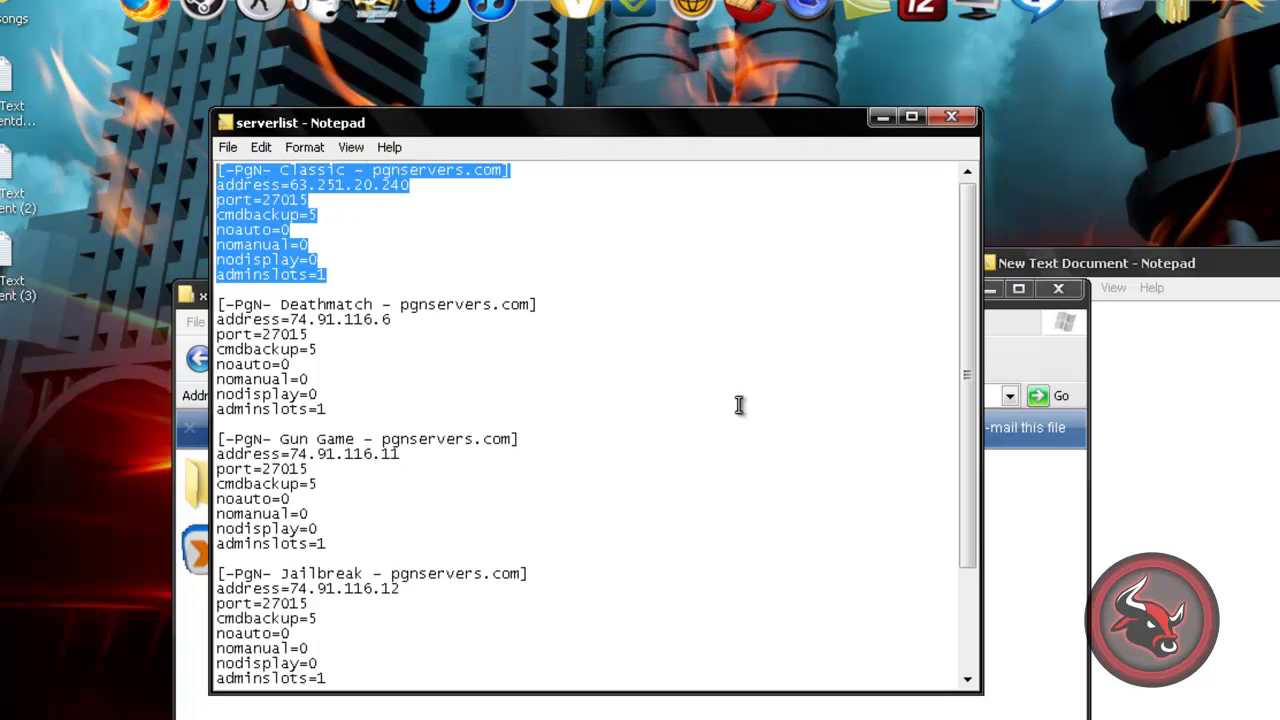
# Step: Look over the Deathmatch entry and the remaining server blocks in serverlist, and close the file
pyautogui.click(1153, 335)
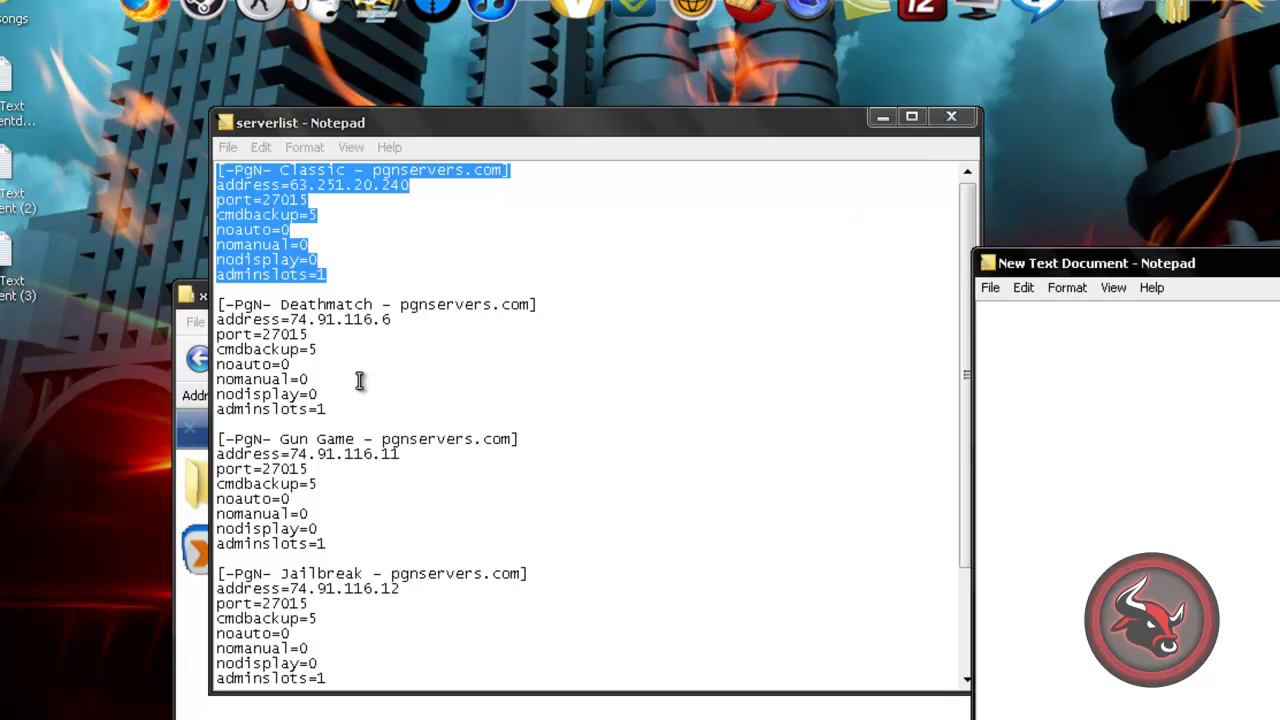
pyautogui.doubleClick(325, 370)
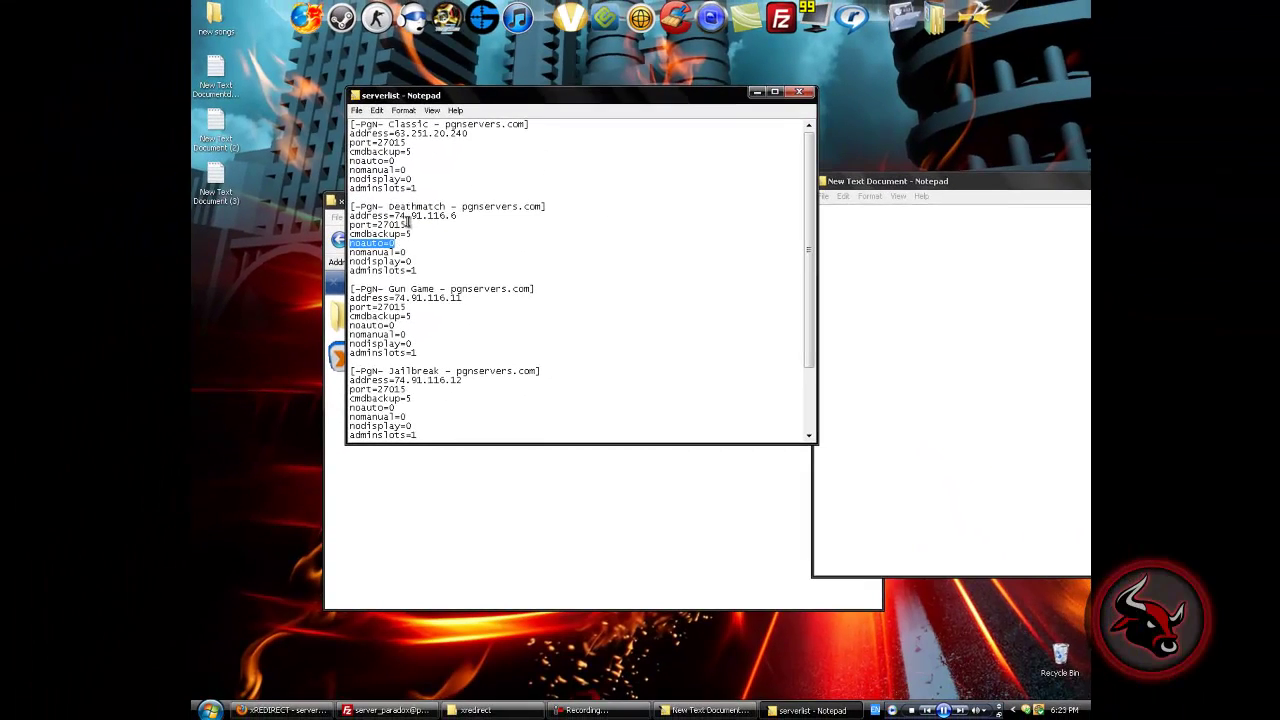
pyautogui.scroll(-3, 429, 207)
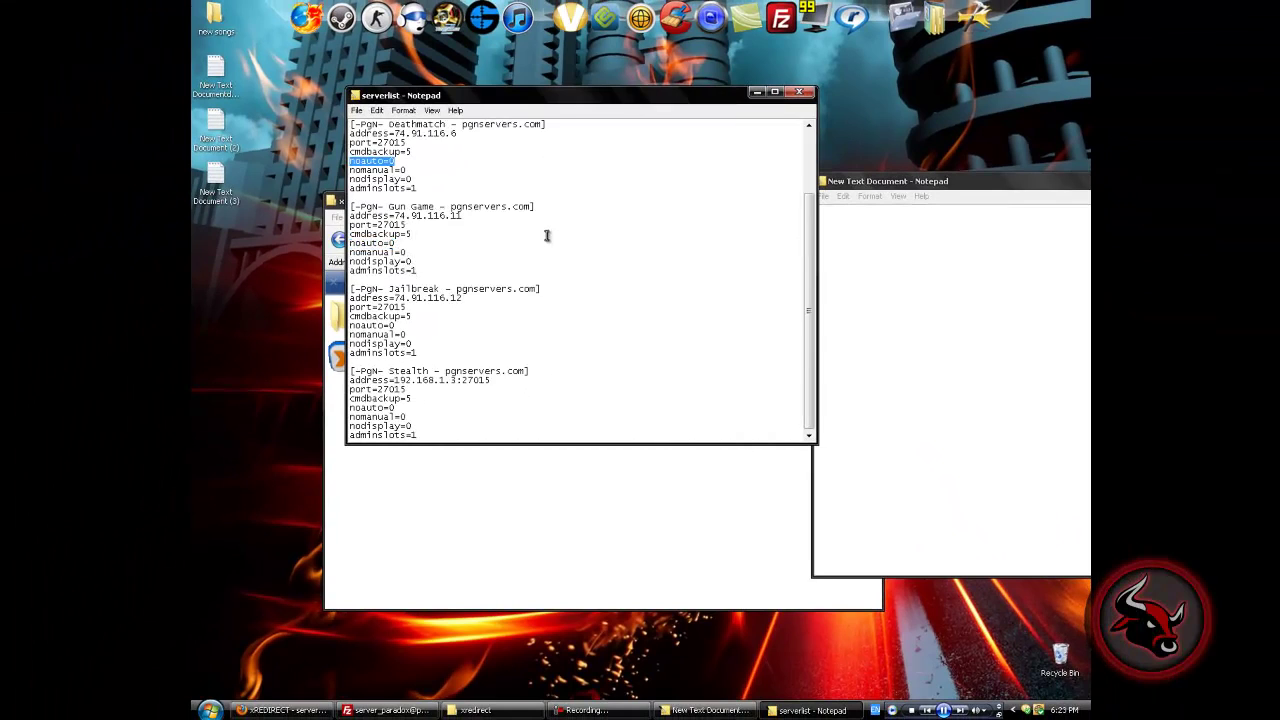
pyautogui.scroll(3, 547, 234)
pyautogui.moveTo(429, 270); pyautogui.dragTo(381, 202)
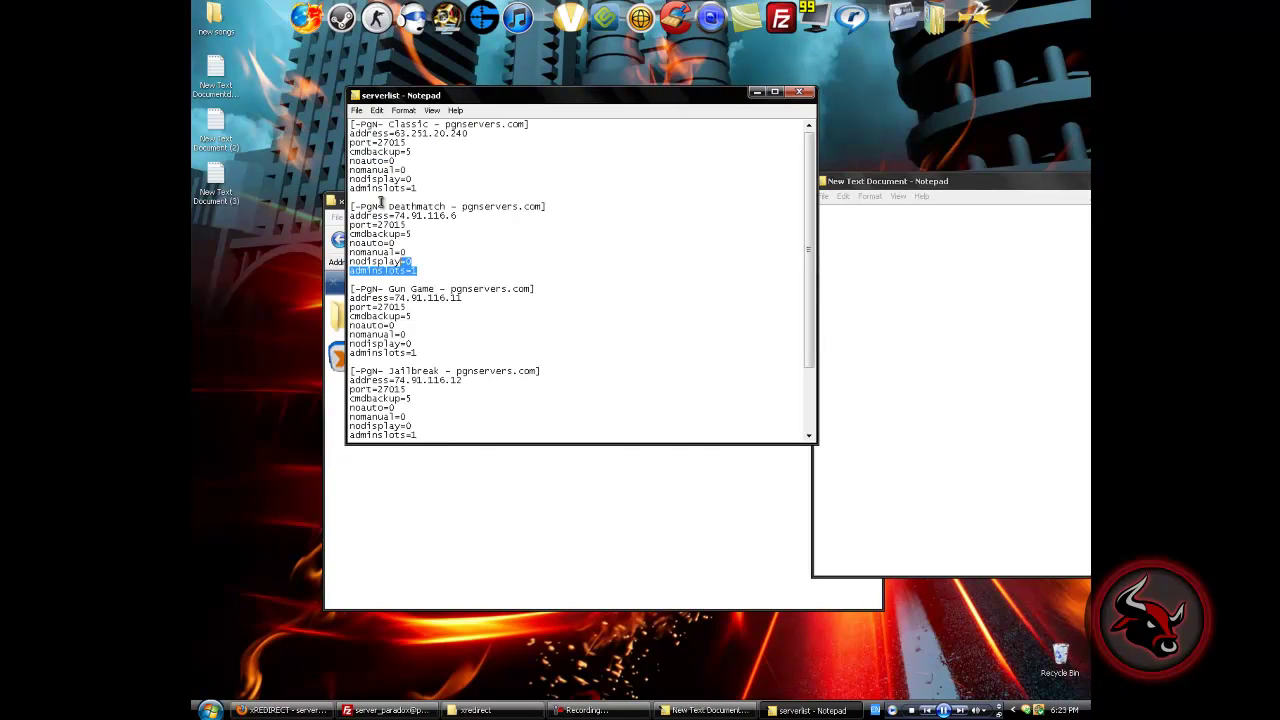
pyautogui.click(801, 92)
# Step: Try to save the blank text document as serverlist.ini, and remove the document from the xredirect folder
pyautogui.click(822, 196)
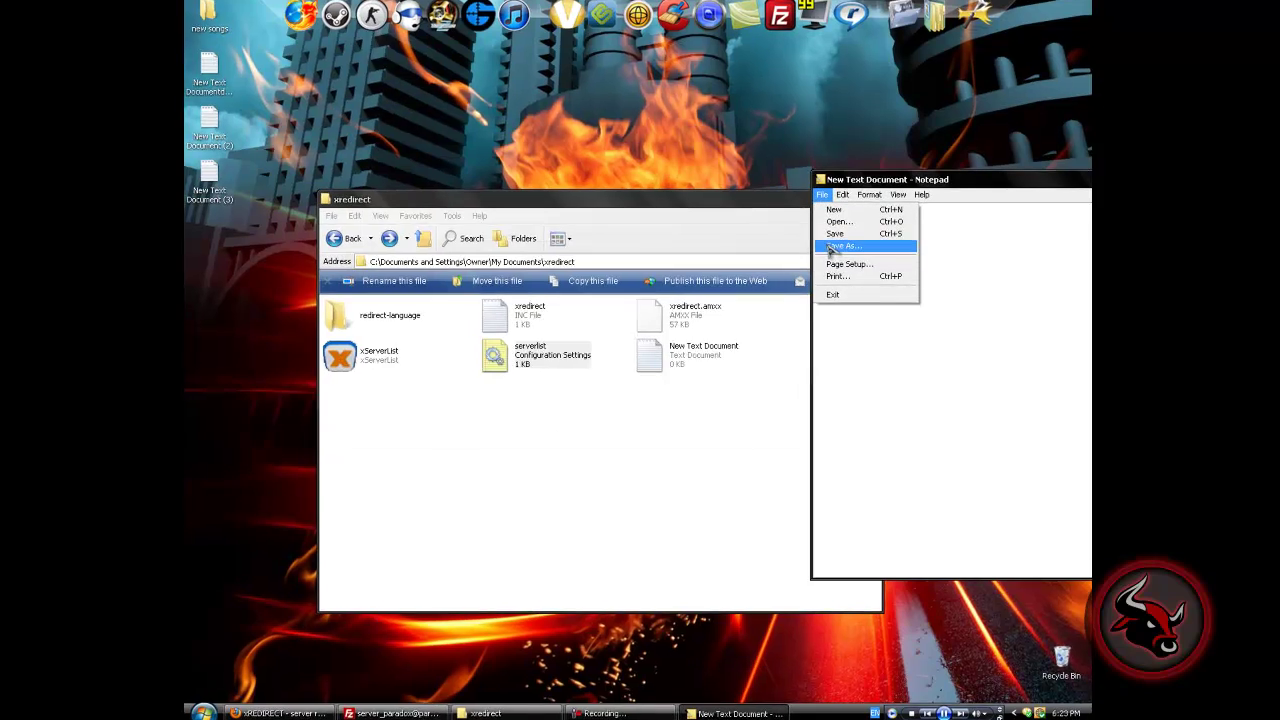
pyautogui.click(840, 247)
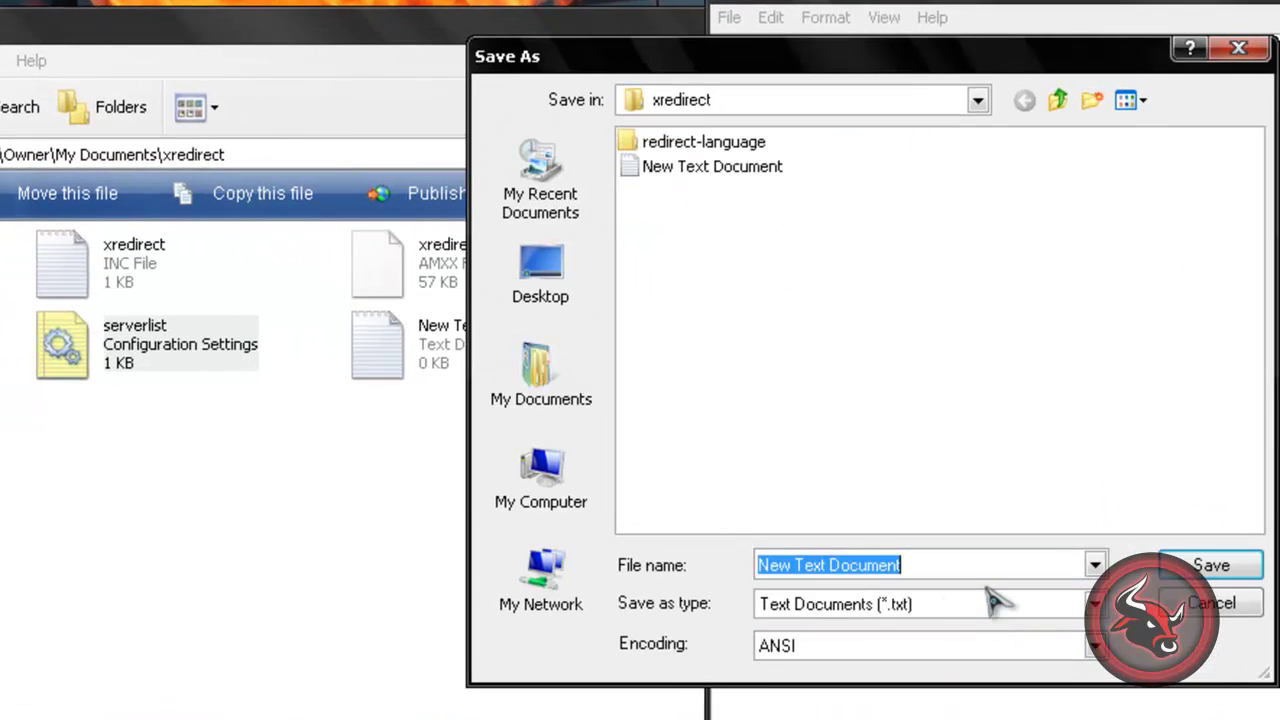
pyautogui.write('ser')
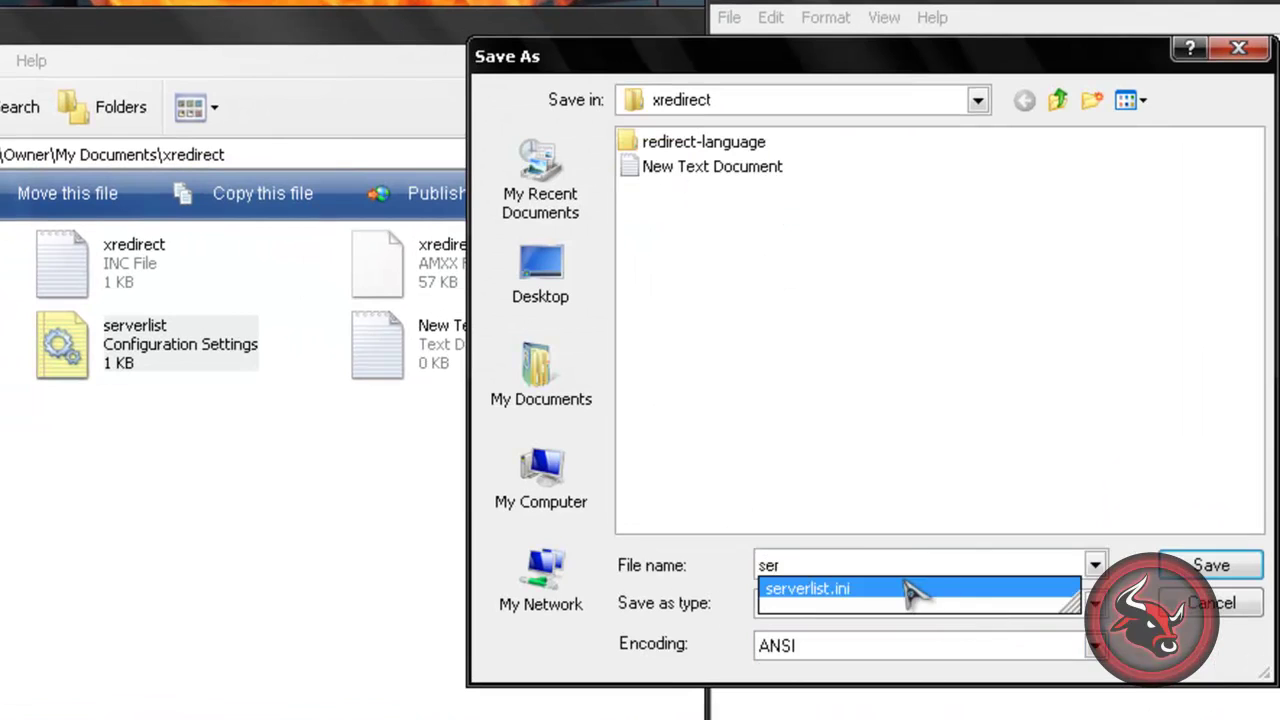
pyautogui.click(862, 590)
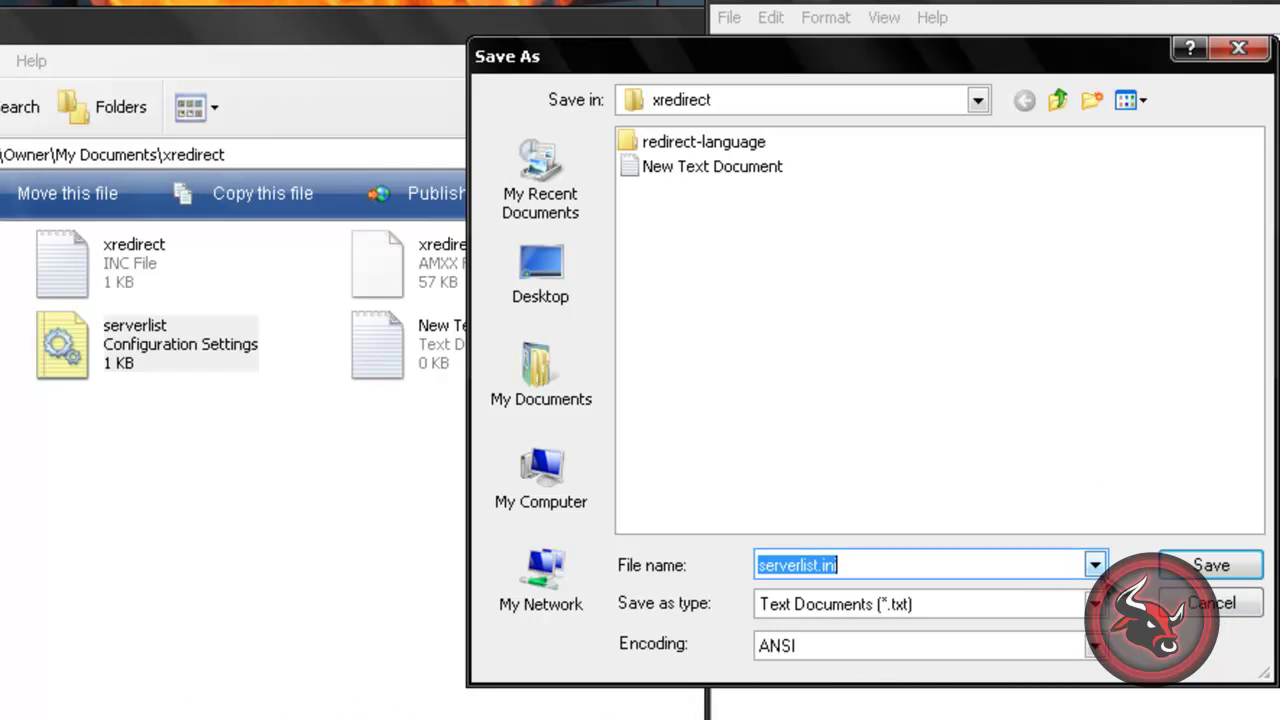
pyautogui.click(1220, 610)
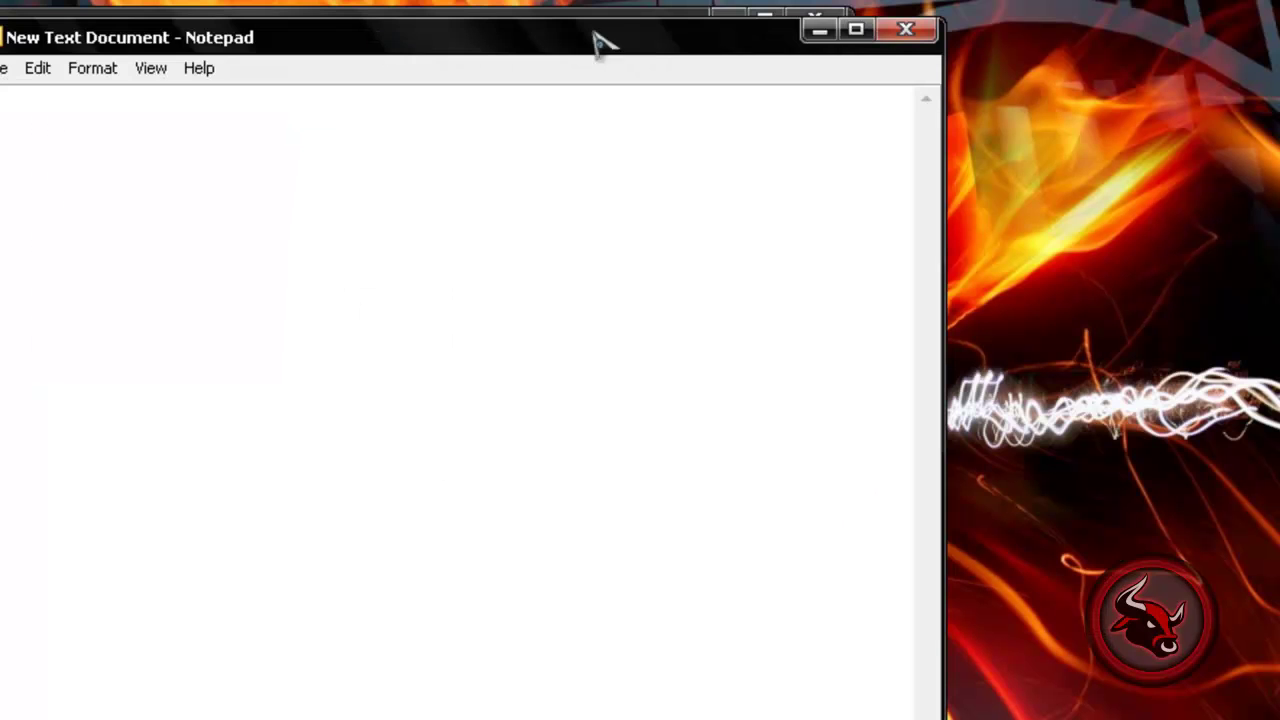
pyautogui.click(917, 33)
pyautogui.moveTo(436, 331); pyautogui.dragTo(716, 546)
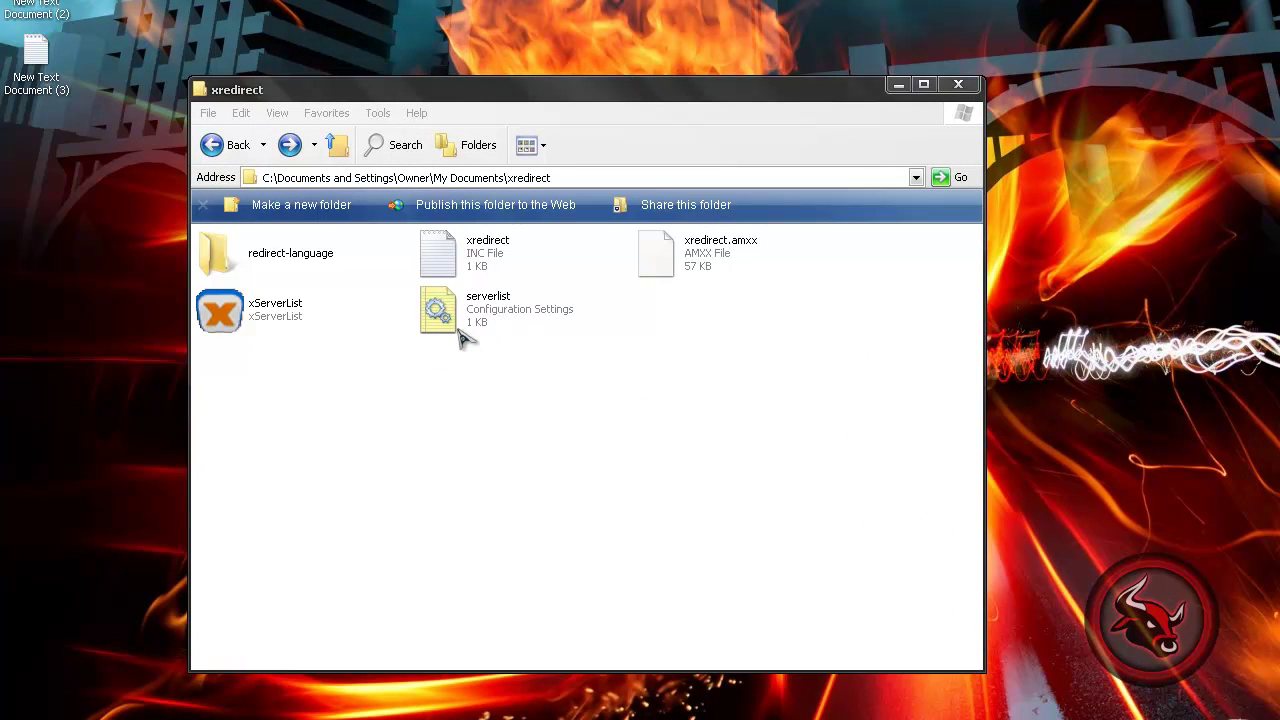
# Step: Launch xServerList from the xredirect folder and load the serverlist file into it
pyautogui.click(265, 316)
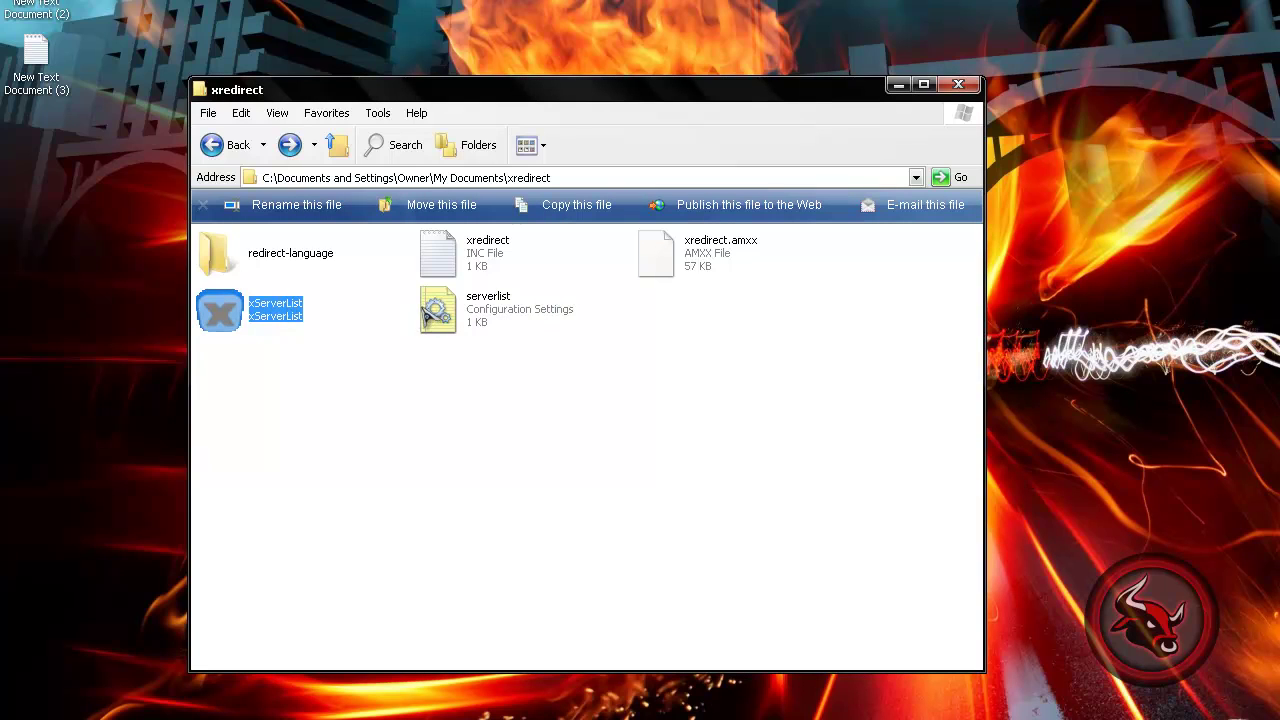
pyautogui.doubleClick(247, 328)
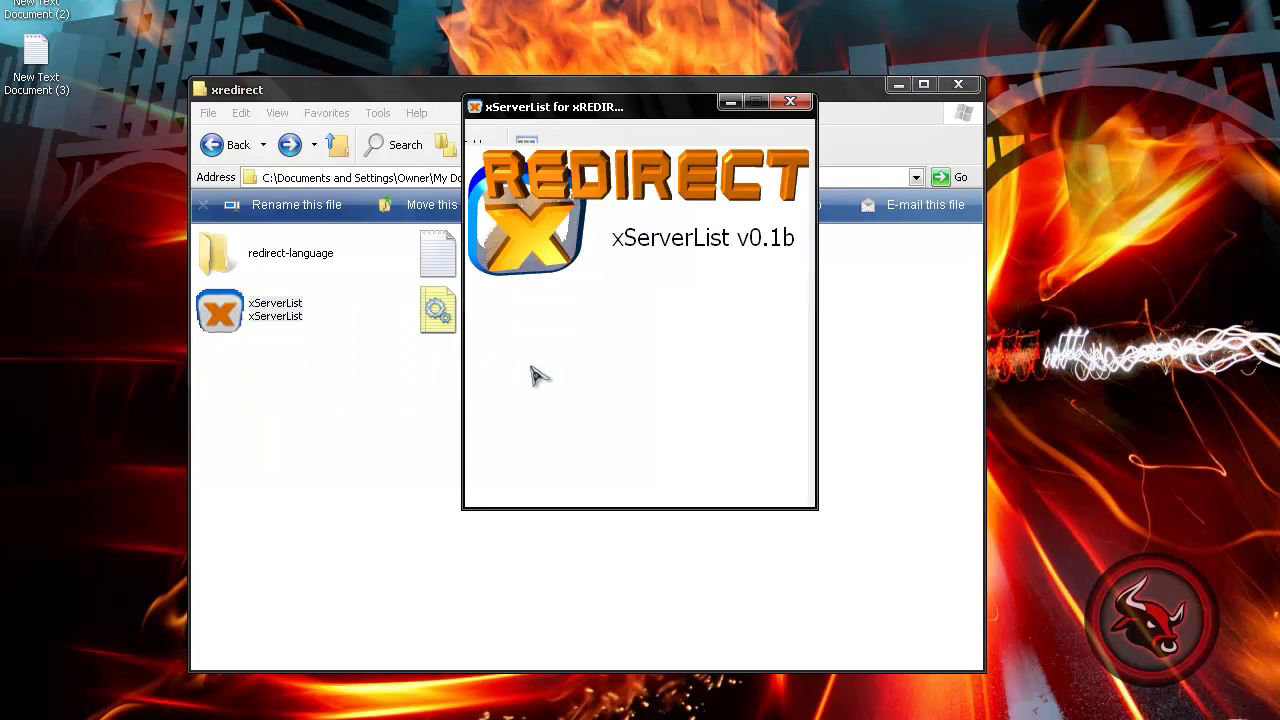
pyautogui.moveTo(530, 108); pyautogui.dragTo(960, 68)
pyautogui.click(916, 92)
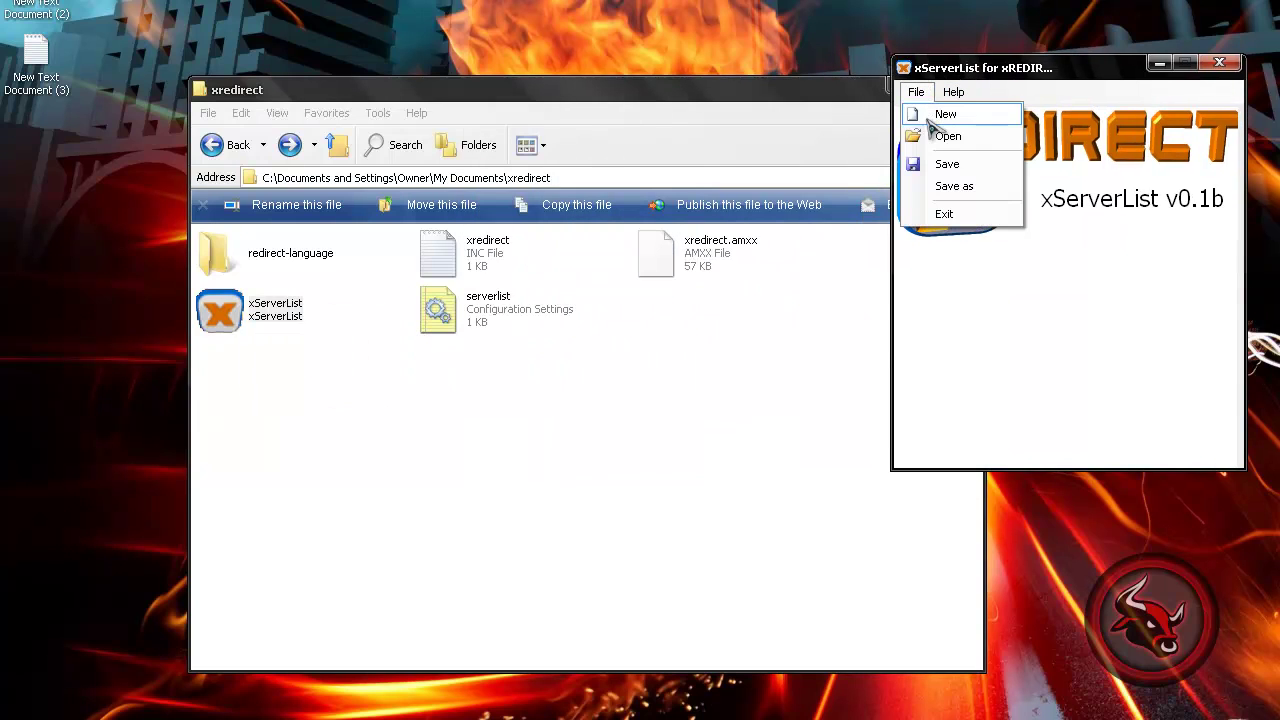
pyautogui.click(930, 137)
pyautogui.moveTo(536, 40); pyautogui.dragTo(1123, 114)
pyautogui.doubleClick(1100, 166)
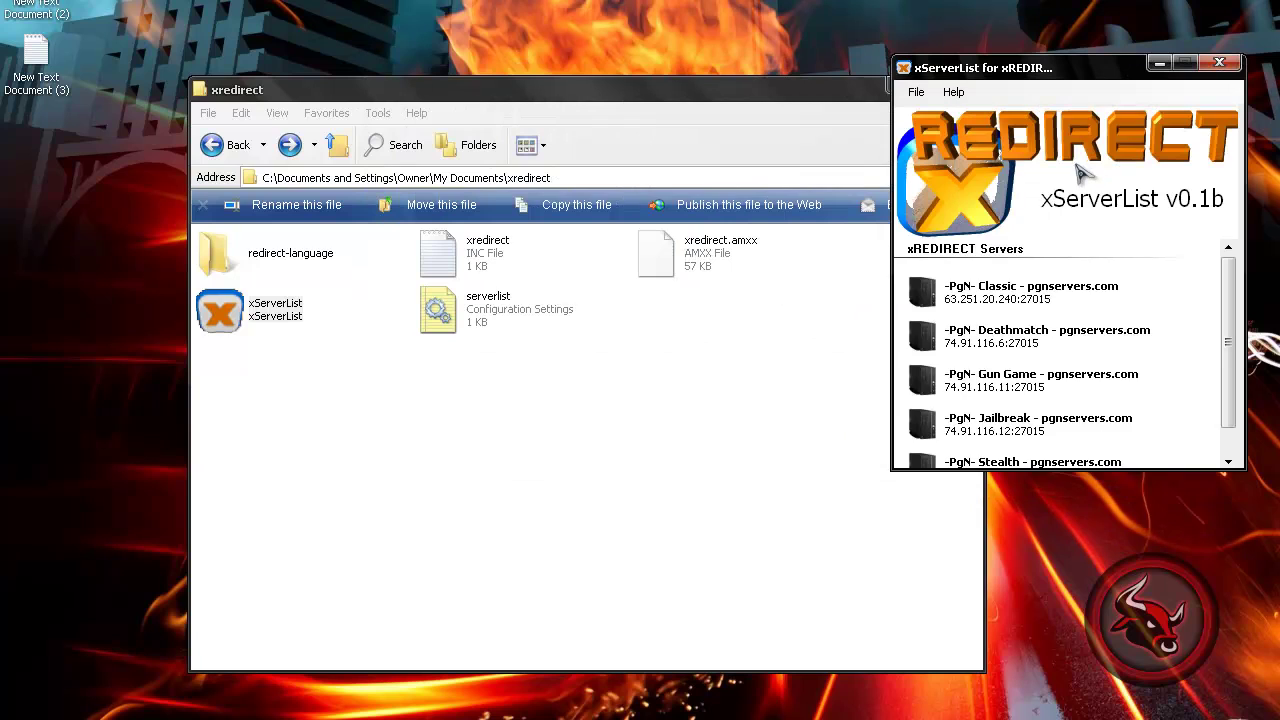
# Step: Look through the loaded xREDIRECT server list and close xServerList
pyautogui.scroll(-1, 998, 358)
pyautogui.scroll(1, 997, 355)
pyautogui.click(1220, 65)
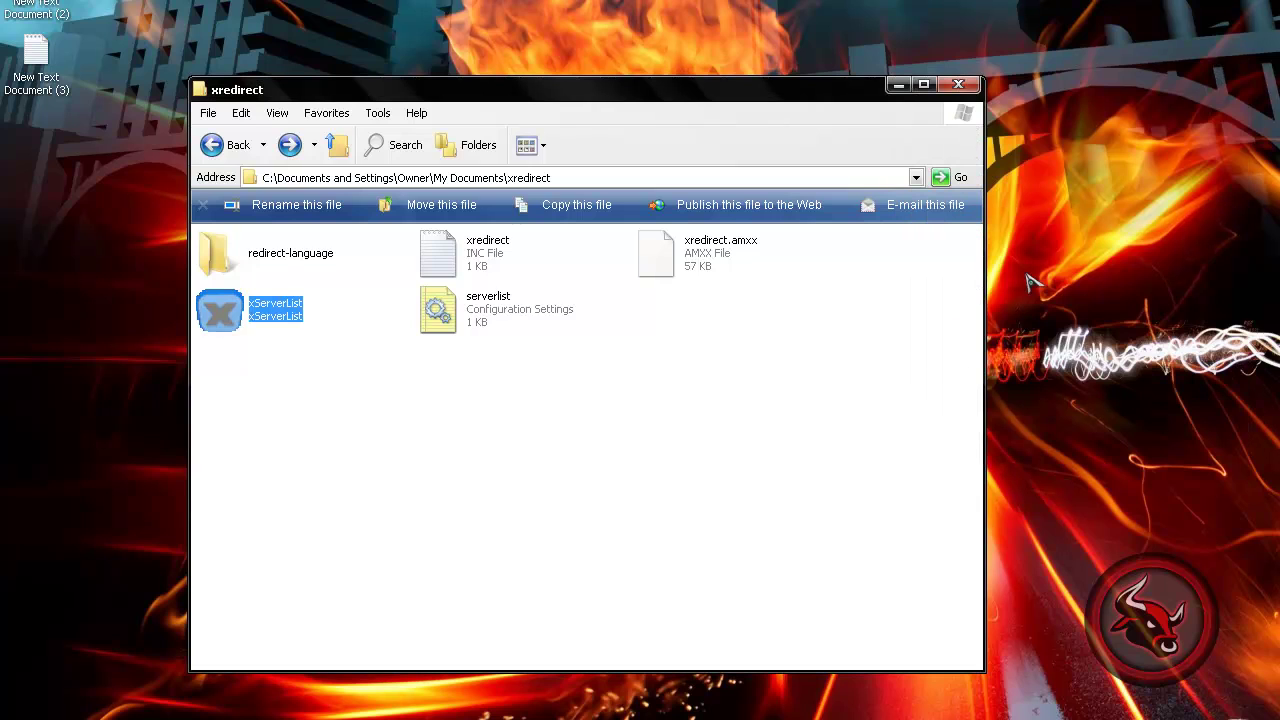
# Step: Switch to FileZilla and open the remote folder /cstrike/addons/amxmodx/plugins
pyautogui.moveTo(595, 522); pyautogui.dragTo(234, 262)
pyautogui.click(371, 485)
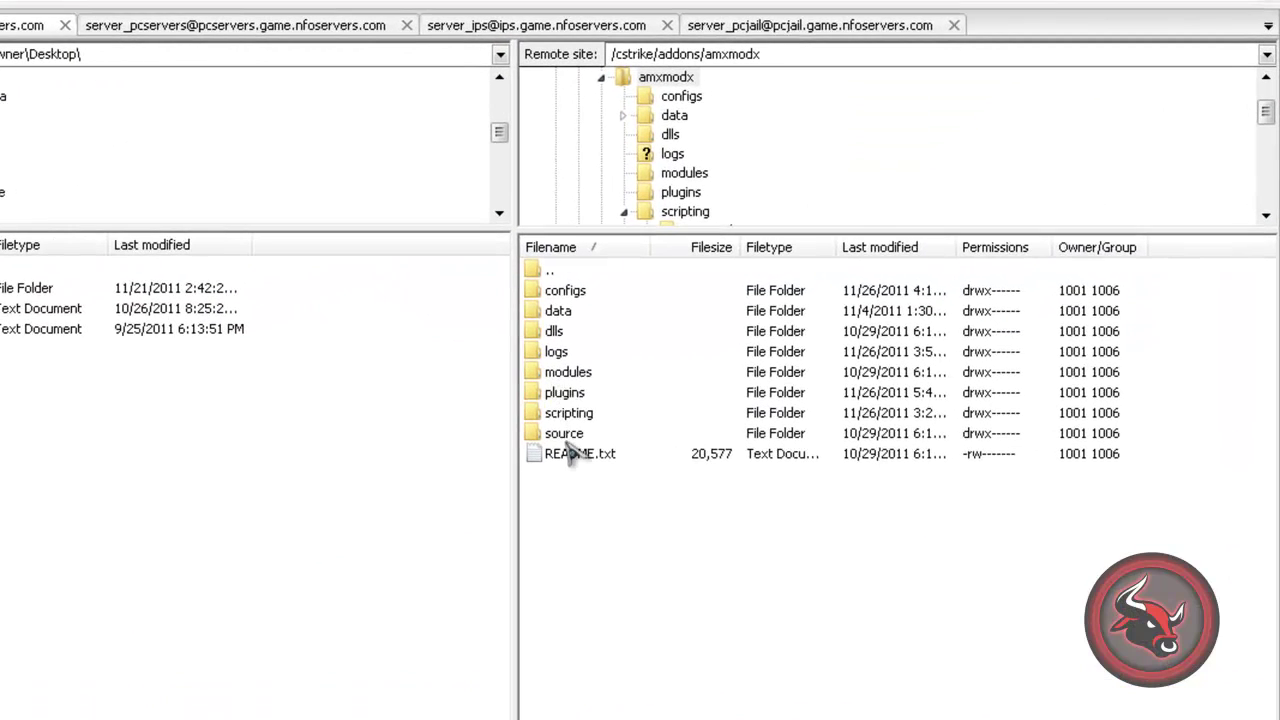
pyautogui.doubleClick(564, 394)
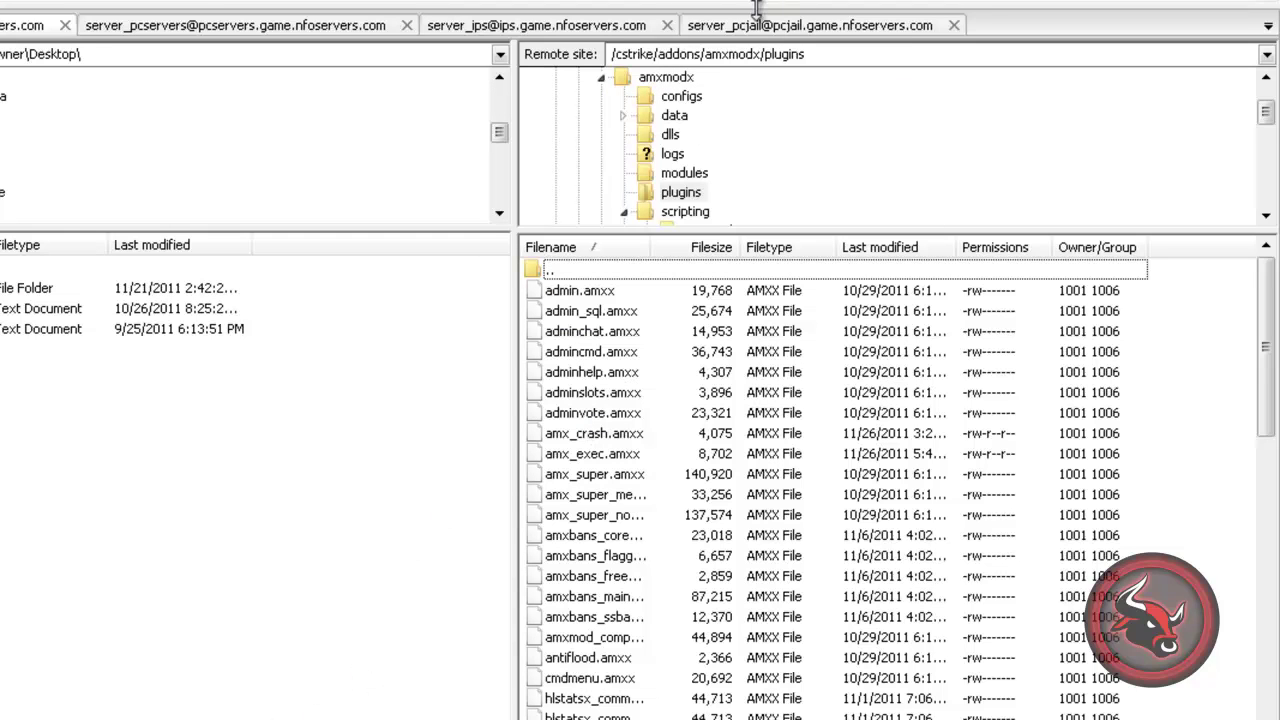
pyautogui.click(624, 54)
pyautogui.click(886, 52)
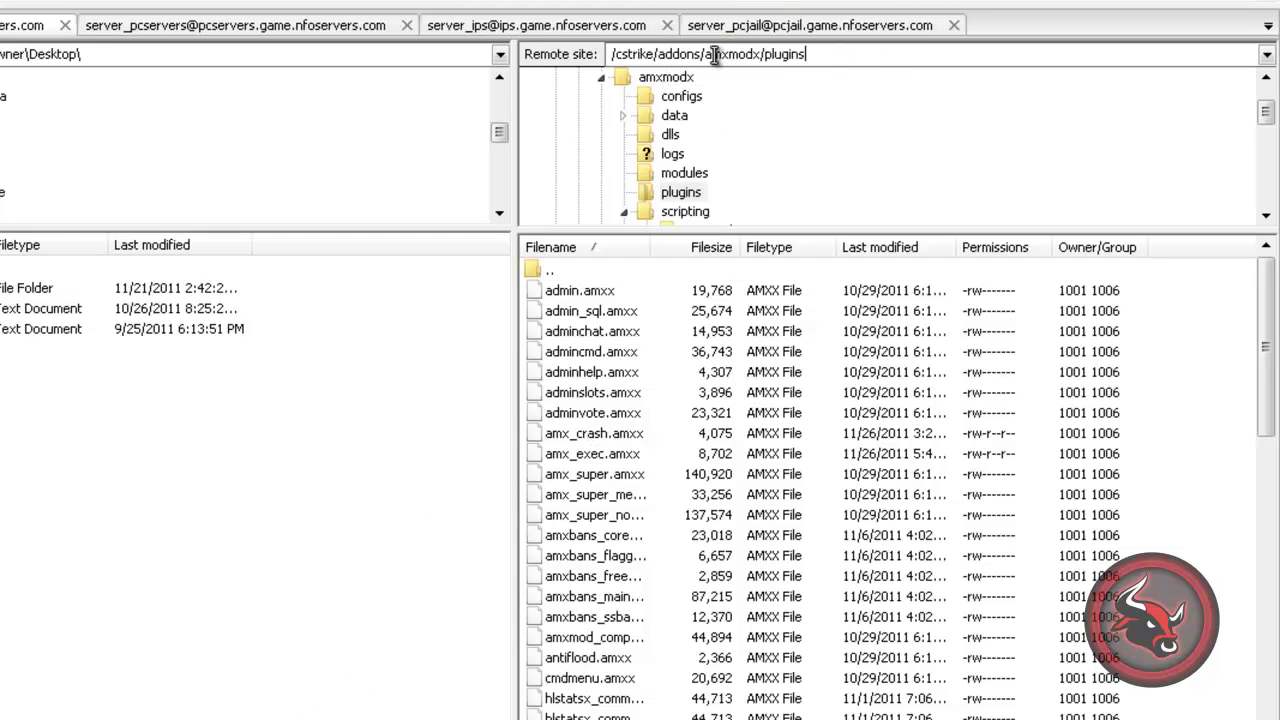
# Step: Try to upload xredirect.amxx from the local xredirect folder to the remote plugins folder, and dismiss the overwrite prompt
pyautogui.hotkey('alt', 'Tab')
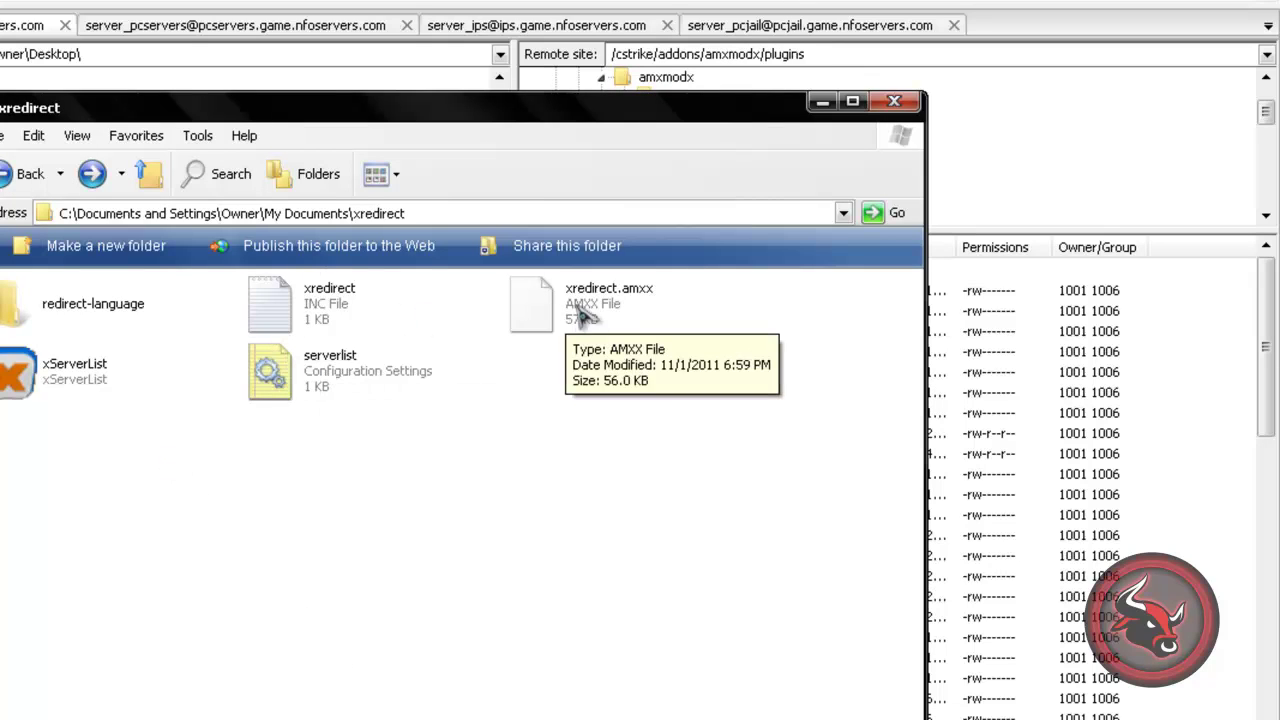
pyautogui.click(612, 314)
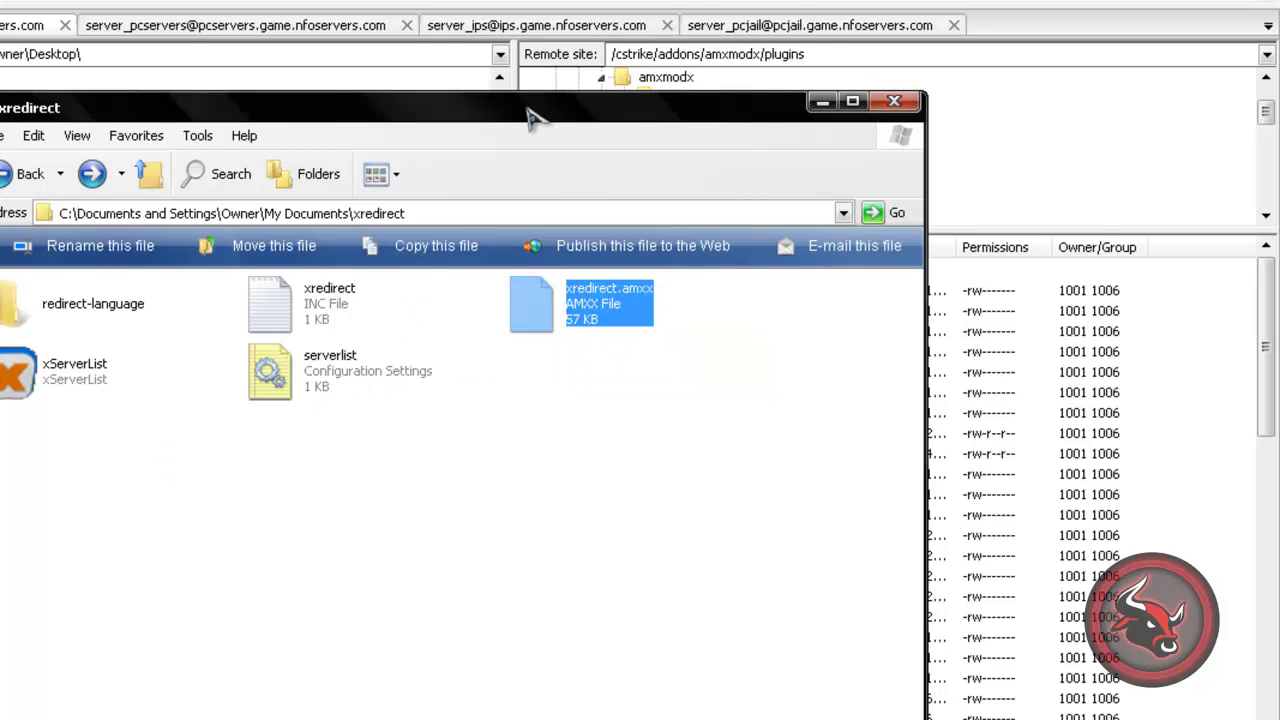
pyautogui.moveTo(528, 114); pyautogui.dragTo(98, 0)
pyautogui.moveTo(177, 114); pyautogui.dragTo(724, 440)
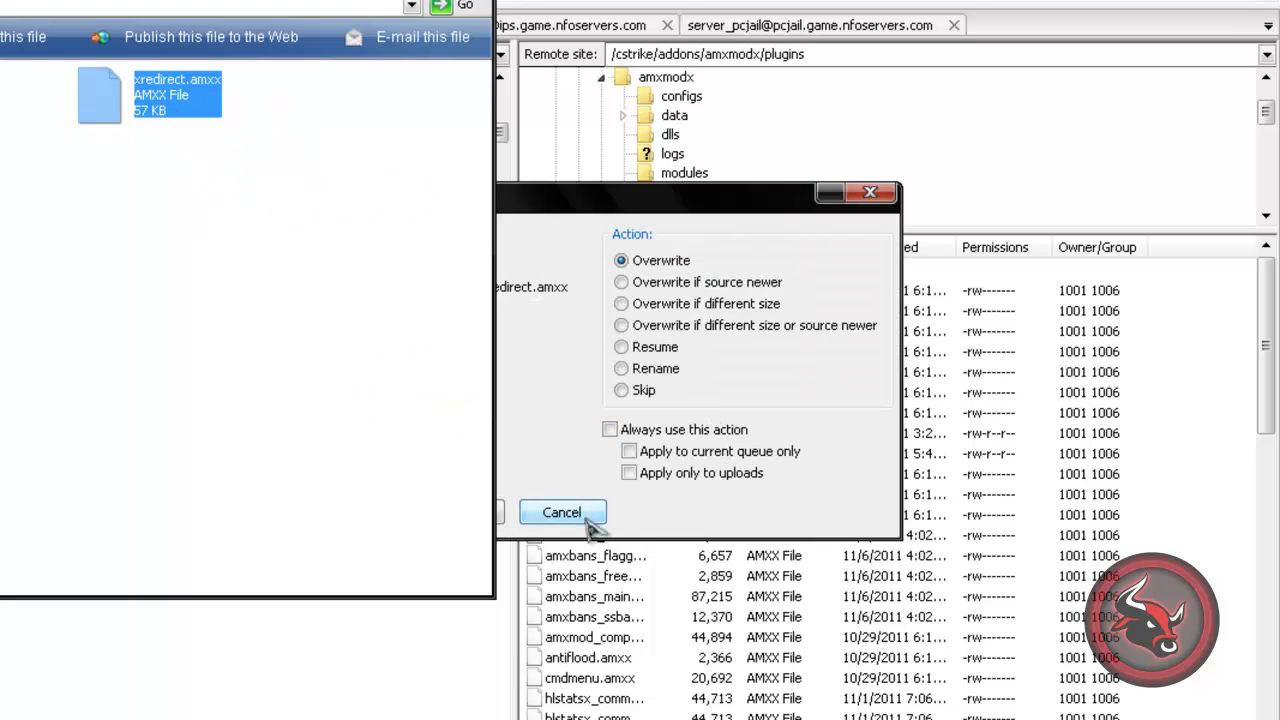
pyautogui.click(869, 192)
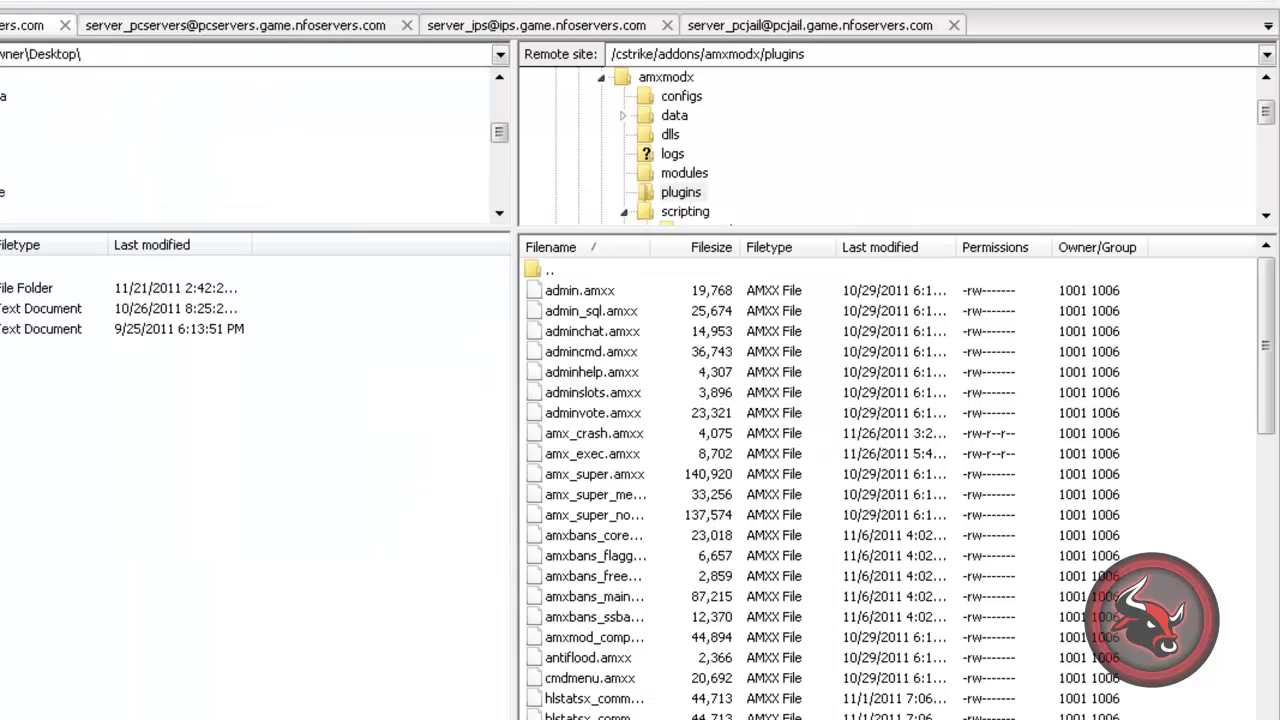
# Step: Open the remote amxmodx/configs folder and upload the serverlist configuration file from the local xredirect folder into it
pyautogui.hotkey('alt', 'Tab')
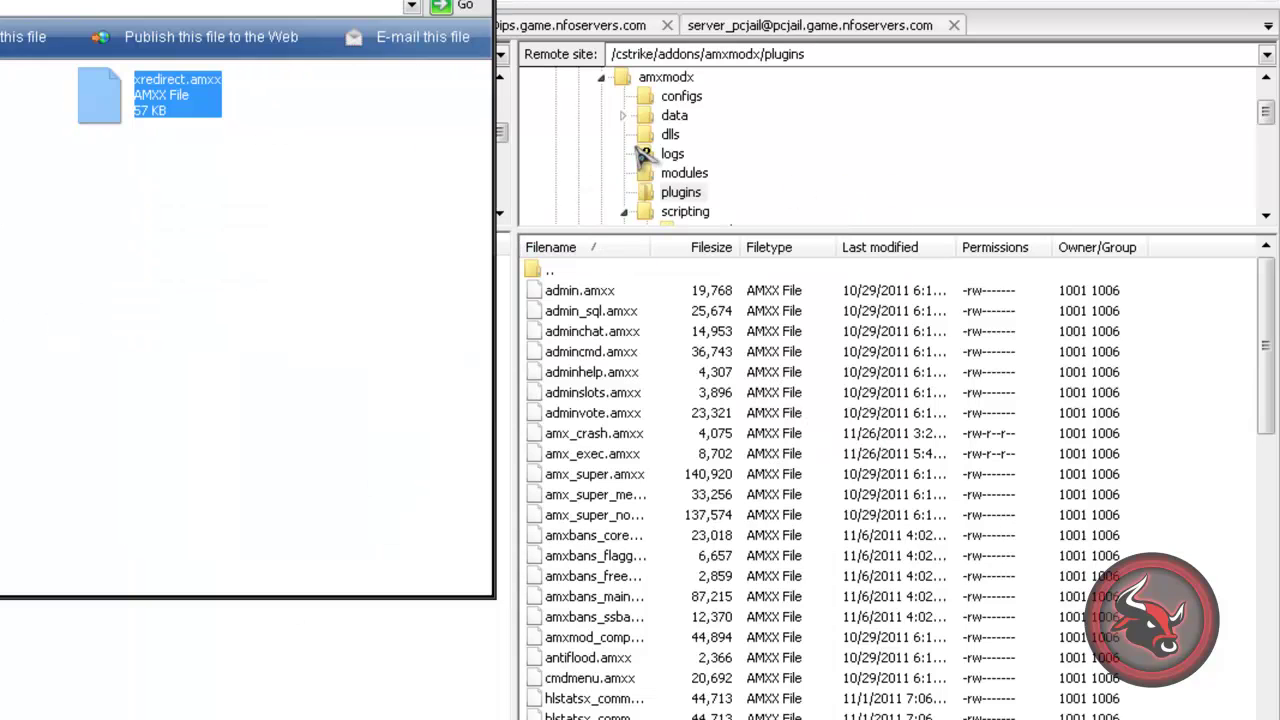
pyautogui.moveTo(63, 2); pyautogui.dragTo(797, 331)
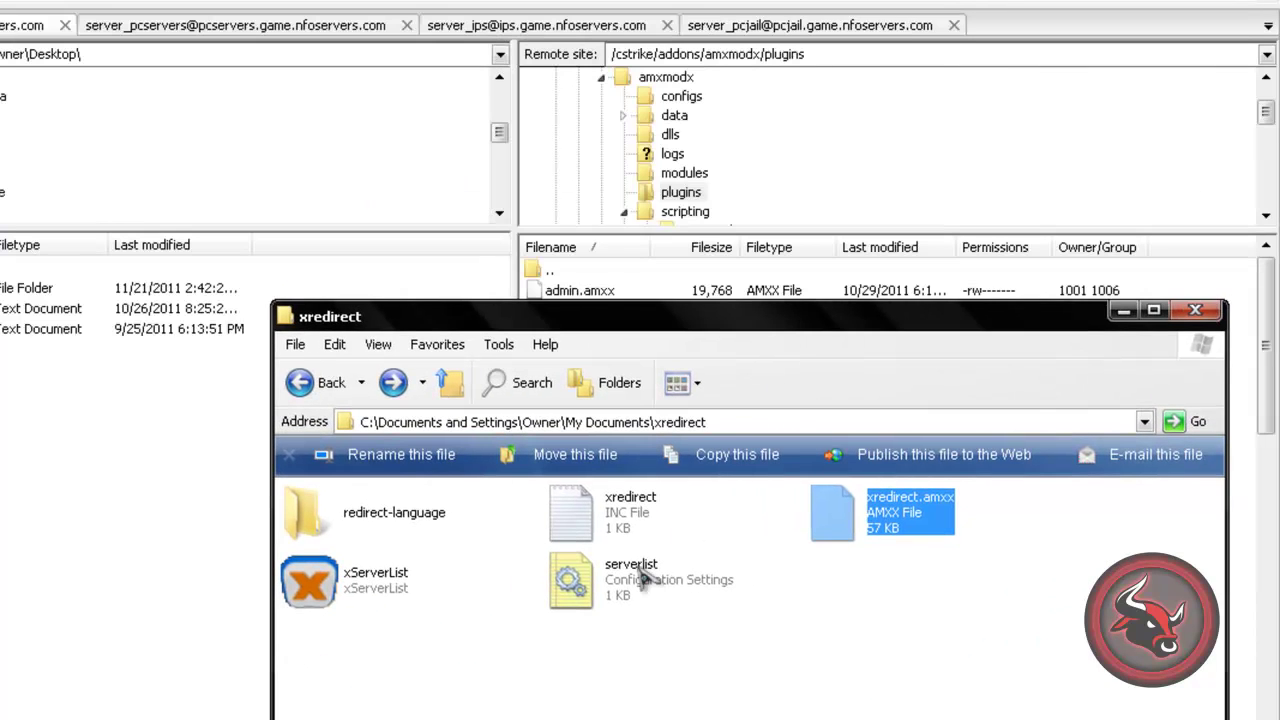
pyautogui.doubleClick(549, 271)
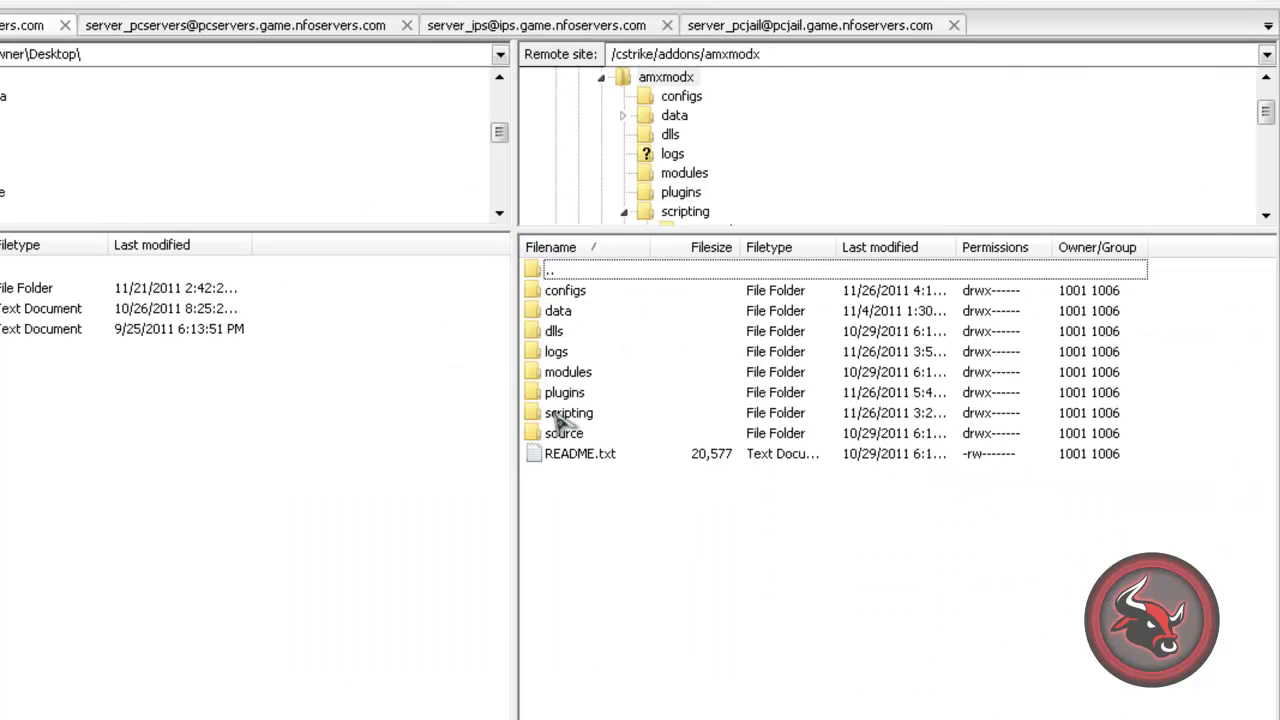
pyautogui.doubleClick(585, 296)
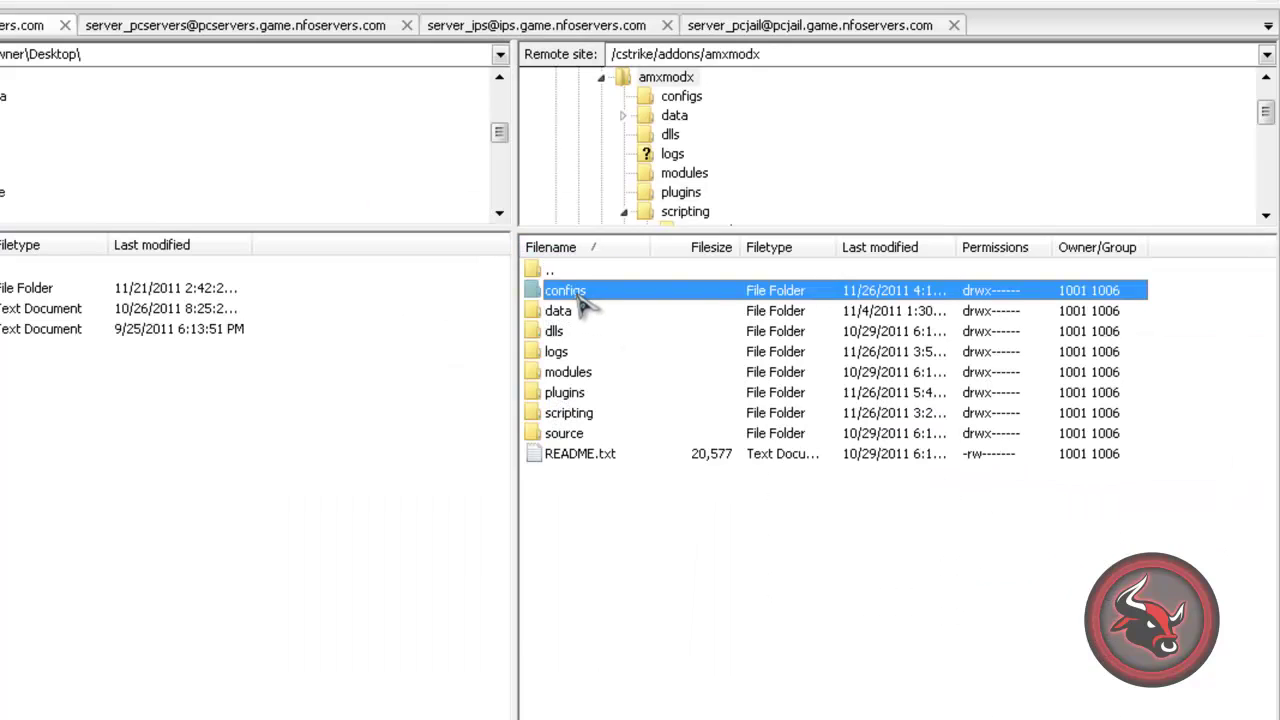
pyautogui.hotkey('alt', 'Tab')
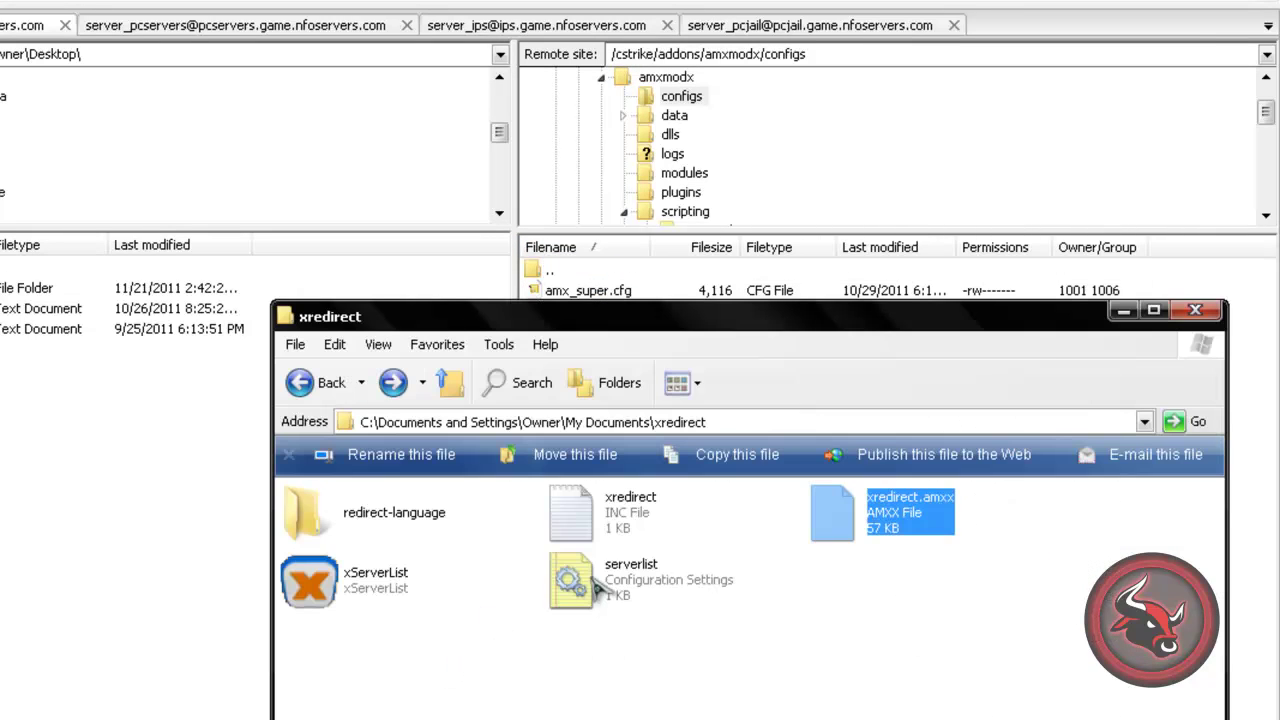
pyautogui.moveTo(606, 601); pyautogui.dragTo(0, 90)
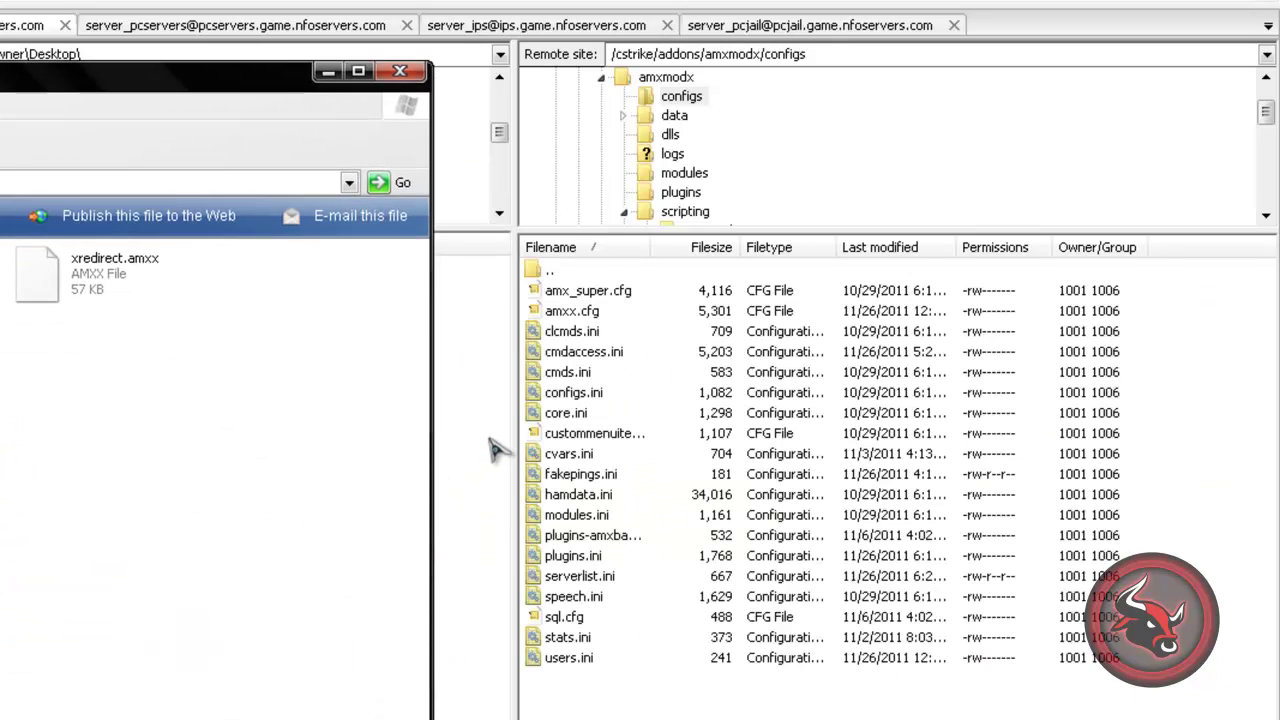
pyautogui.click(575, 578)
# Step: Open plugins.ini from the remote configs folder for editing and go to its custom third-party plugins section
pyautogui.click(566, 556)
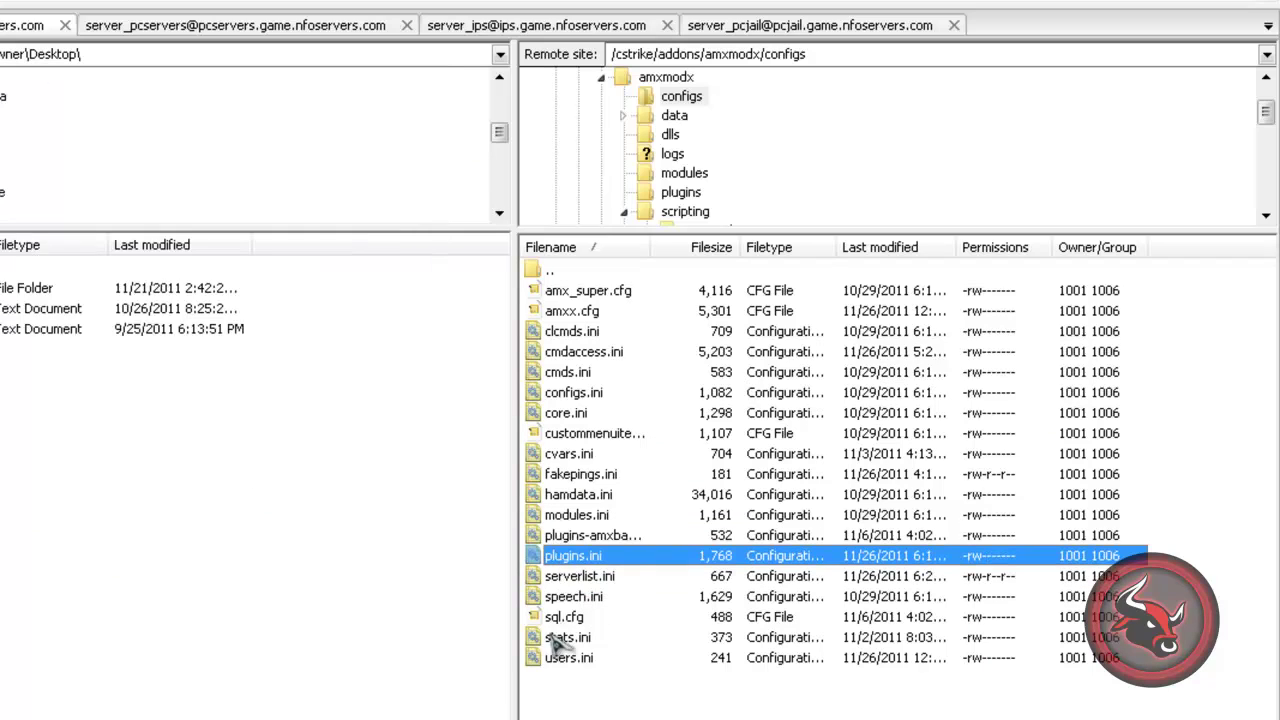
pyautogui.rightClick(553, 558)
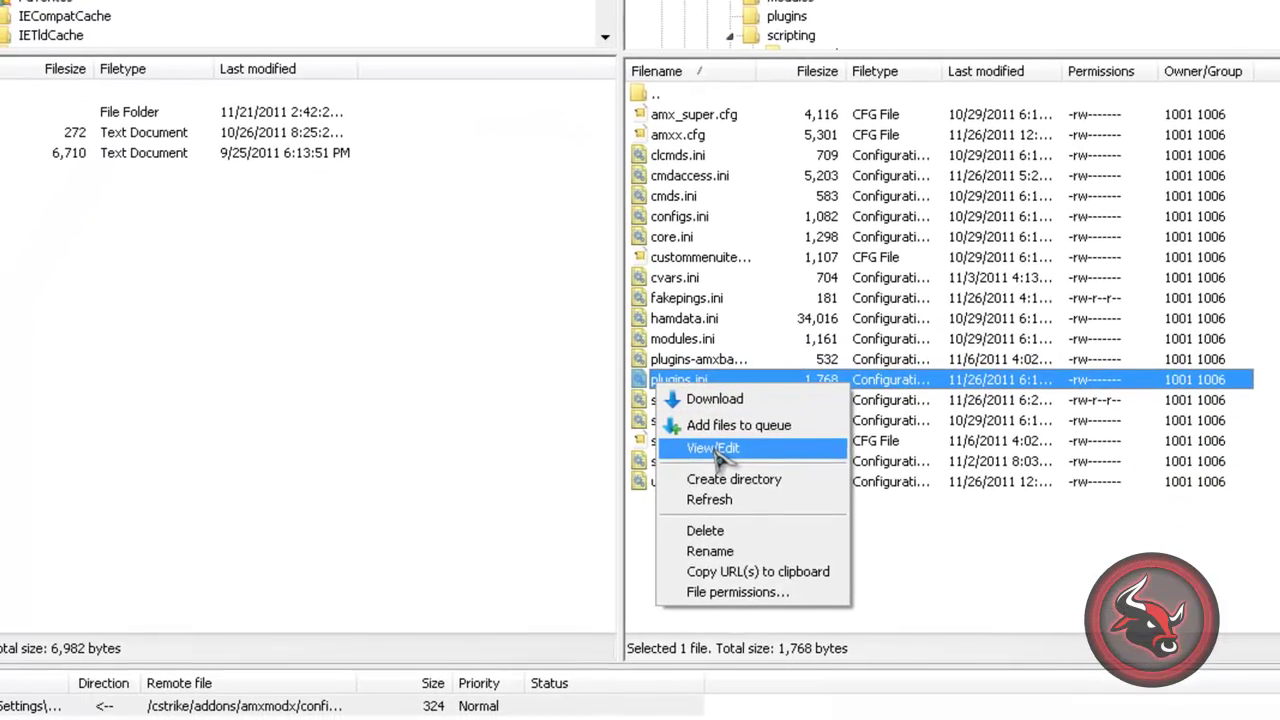
pyautogui.click(715, 447)
pyautogui.click(955, 418)
pyautogui.scroll(-4, 614, 442)
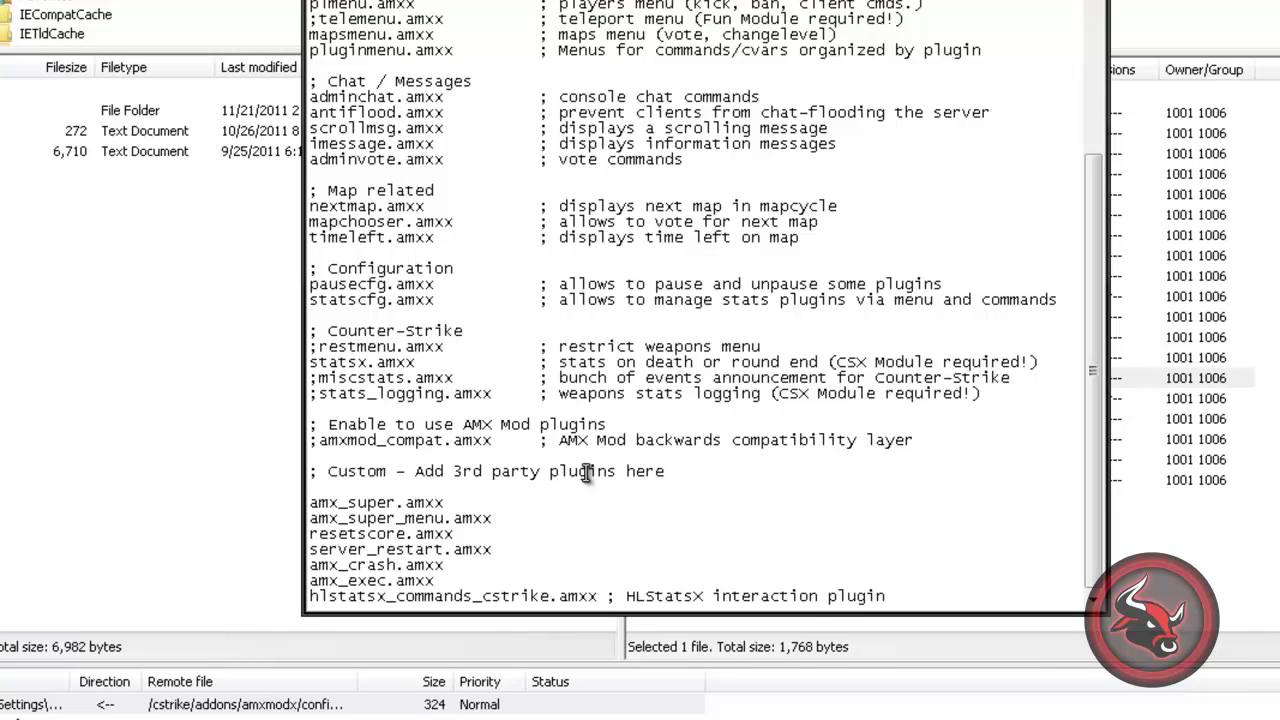
# Step: Add the line xredirect.amxx below amx_crash.amxx in plugins.ini, save the file and upload it back to the server
pyautogui.click(484, 572)
pyautogui.press('Return')
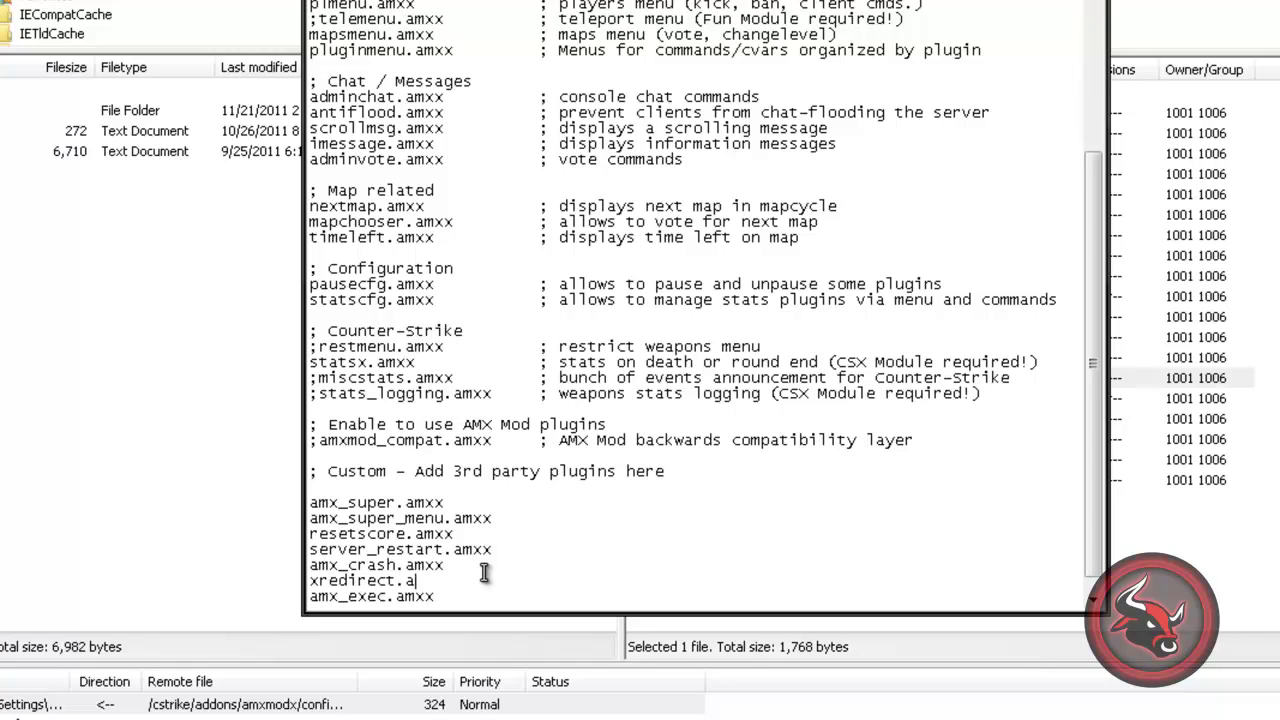
pyautogui.write('xredirect.amxx')
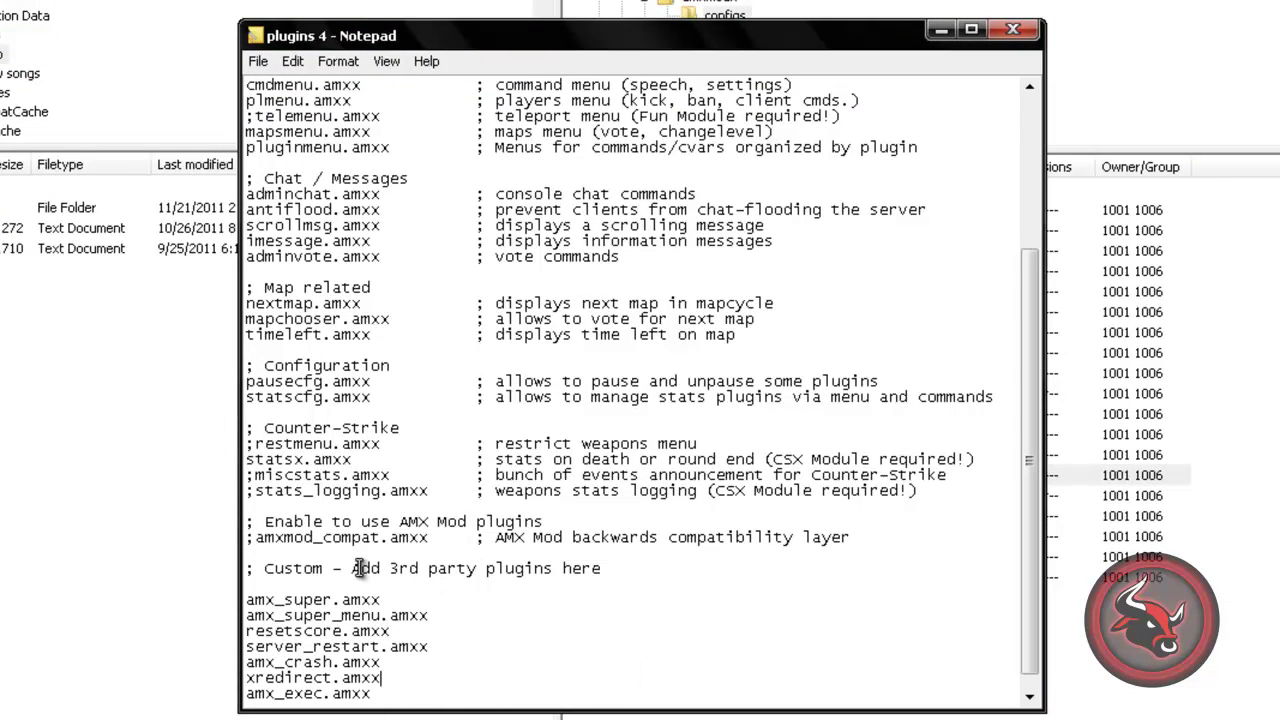
pyautogui.click(1013, 30)
pyautogui.click(489, 366)
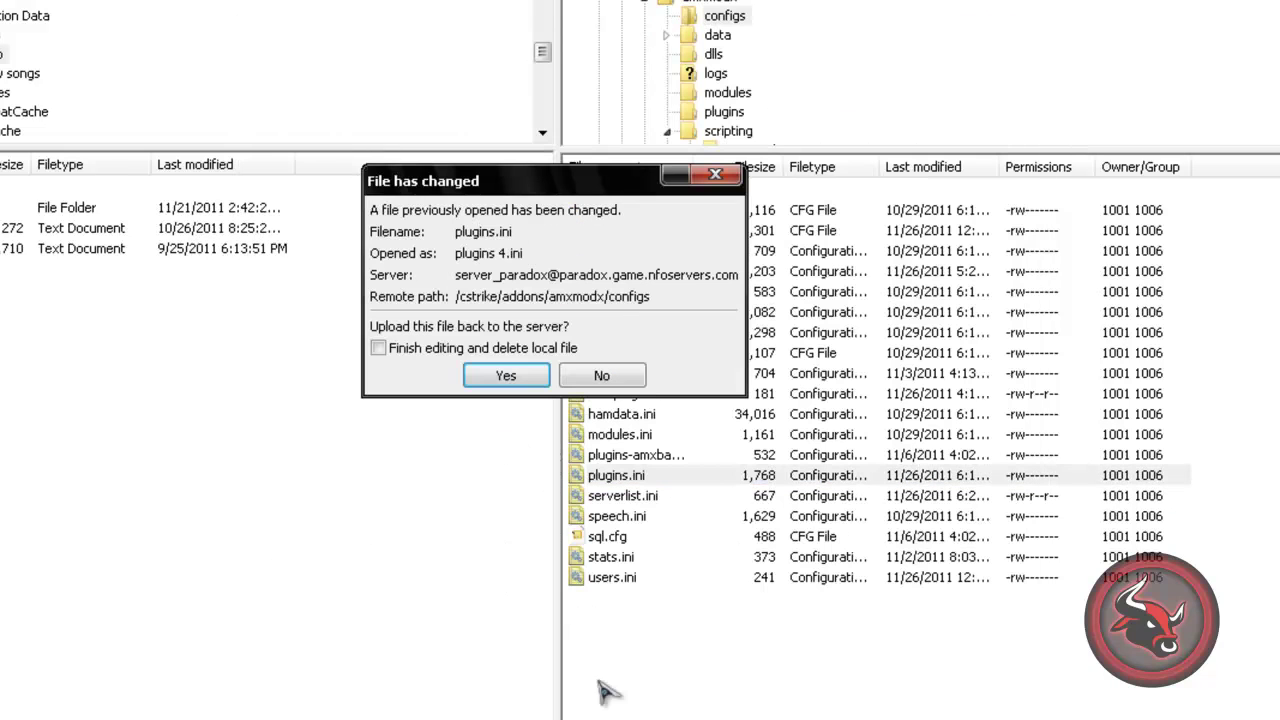
pyautogui.click(512, 378)
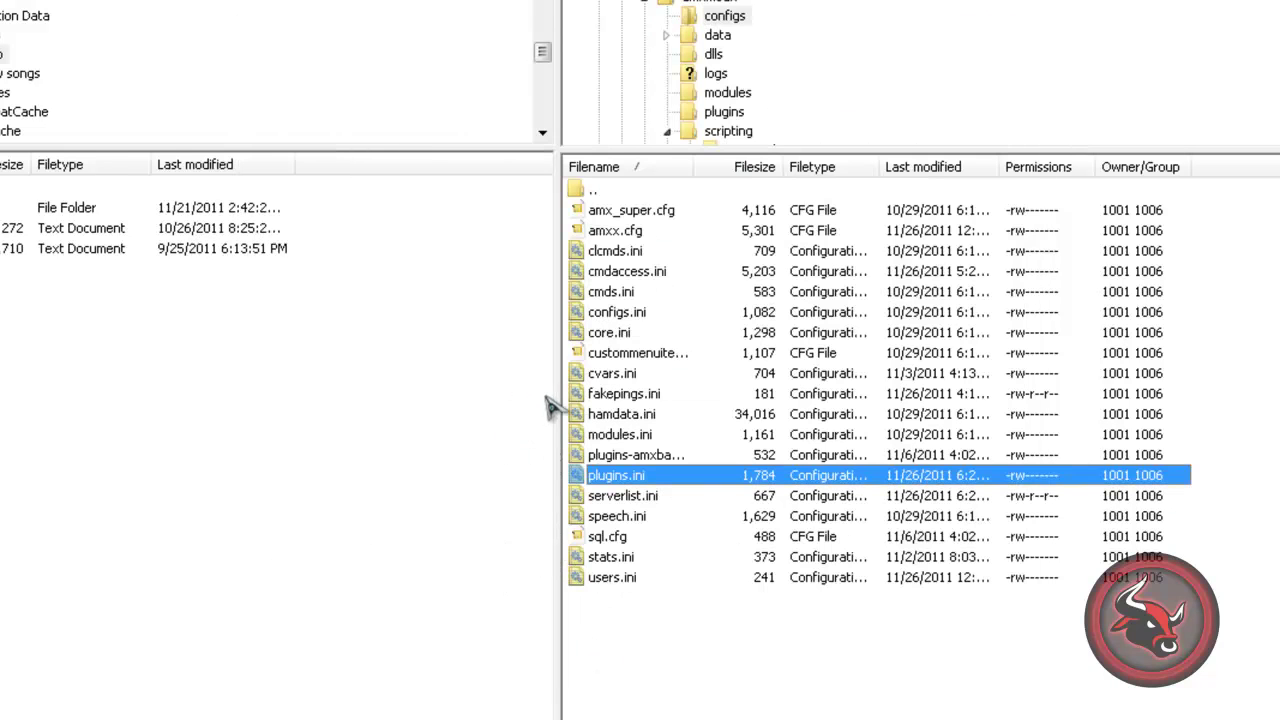
# Step: Open amxx.cfg from the remote configs folder for editing and go to the redirect settings at its end
pyautogui.rightClick(591, 231)
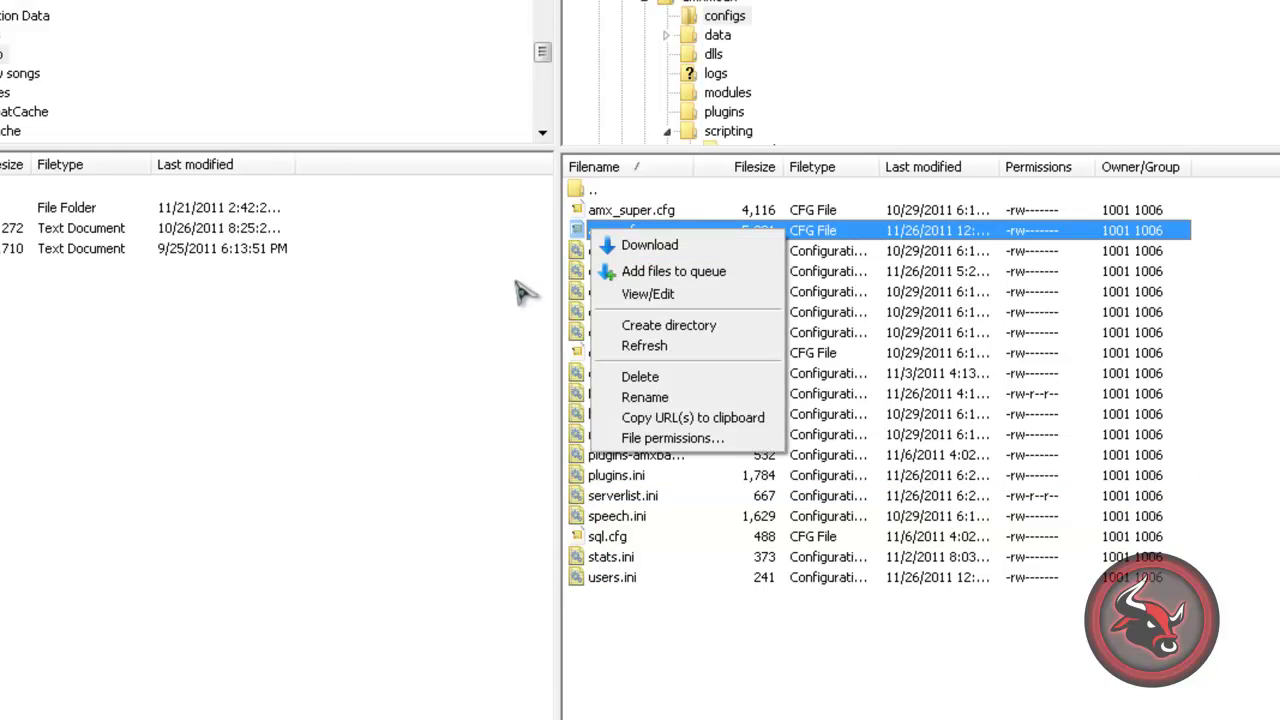
pyautogui.click(566, 240)
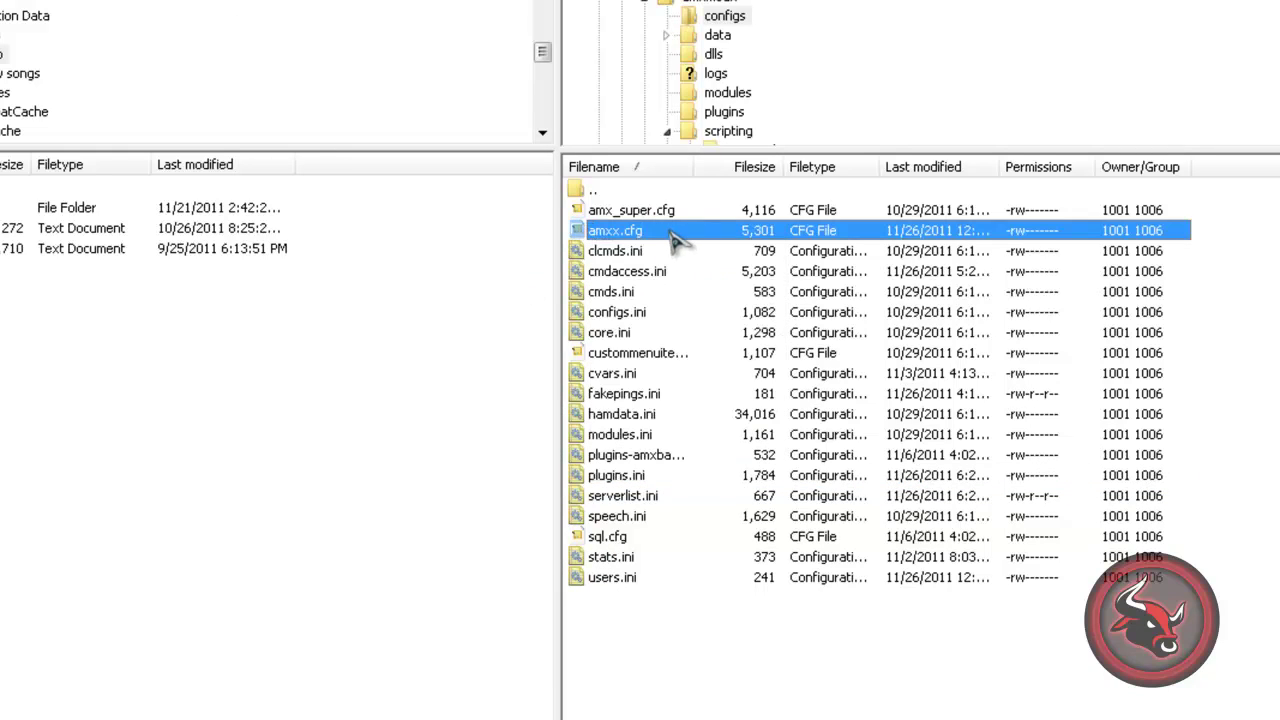
pyautogui.rightClick(666, 240)
pyautogui.click(720, 286)
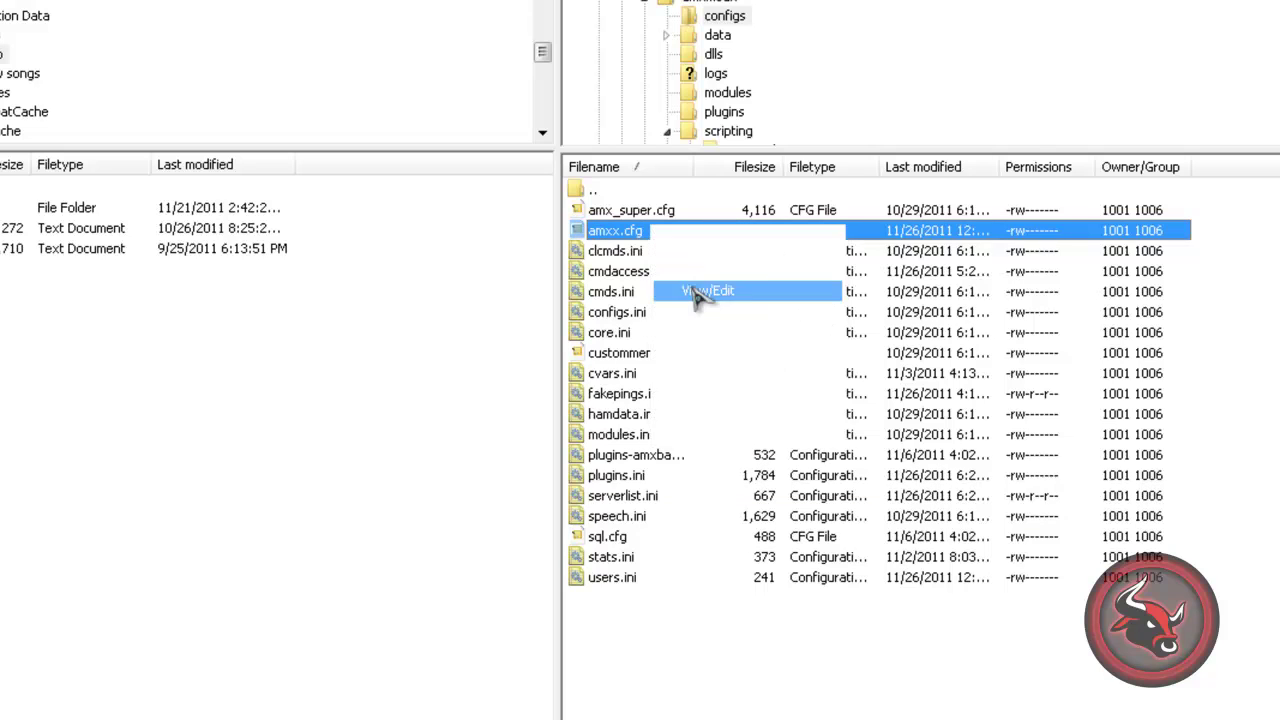
pyautogui.press('Return')
pyautogui.scroll(-20, 700, 530)
pyautogui.scroll(-10, 639, 541)
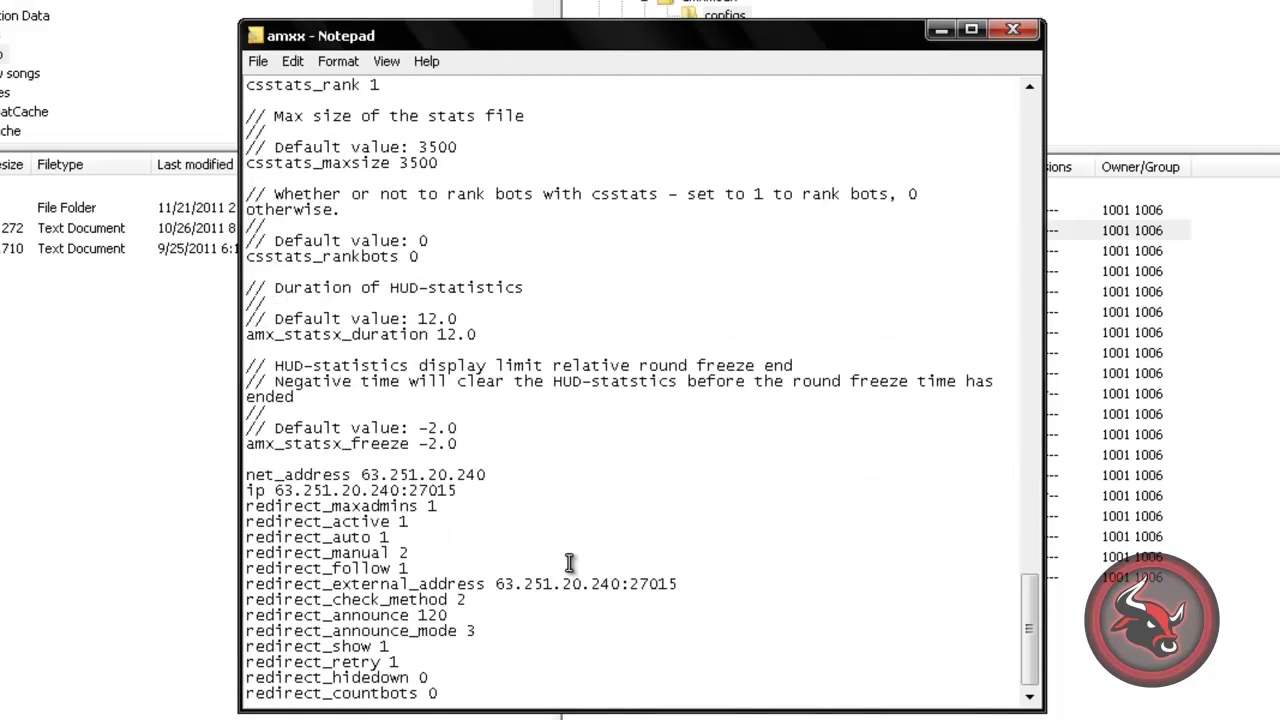
# Step: Examine the net_address, ip and redirect settings at the end of amxx.cfg, including the server's external address
pyautogui.moveTo(207, 537); pyautogui.dragTo(231, 478)
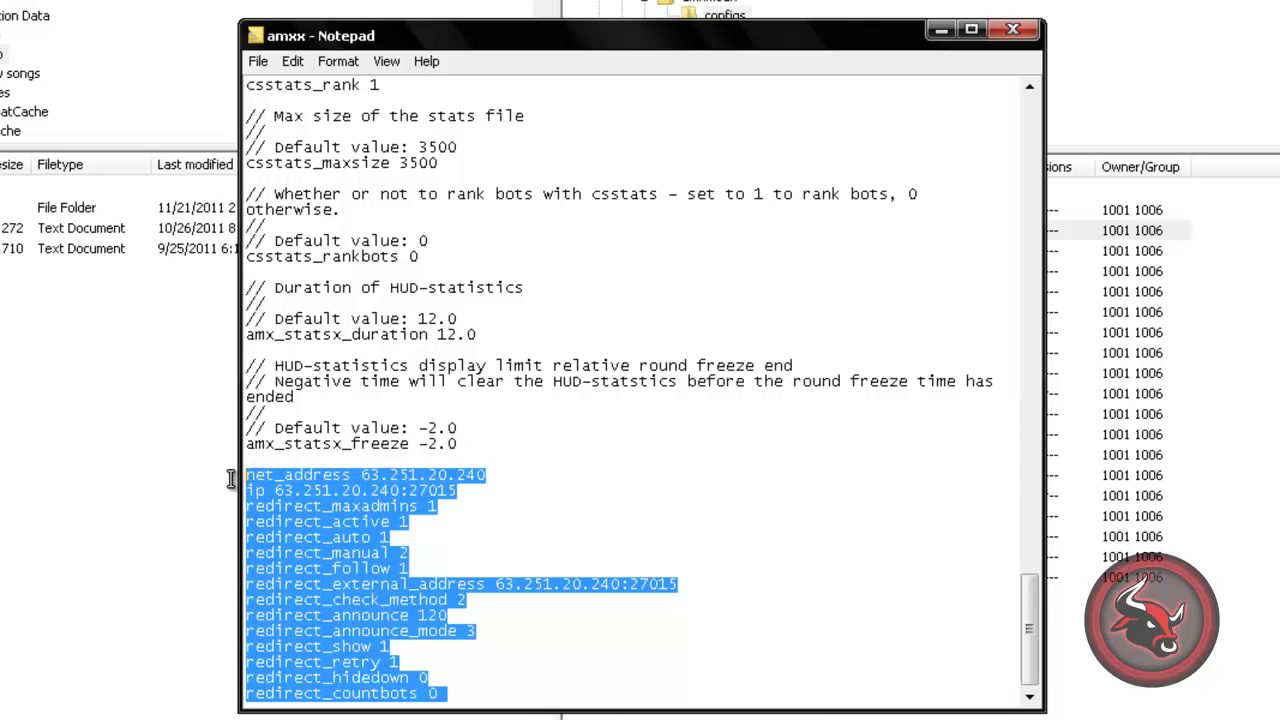
pyautogui.moveTo(688, 585); pyautogui.dragTo(494, 588)
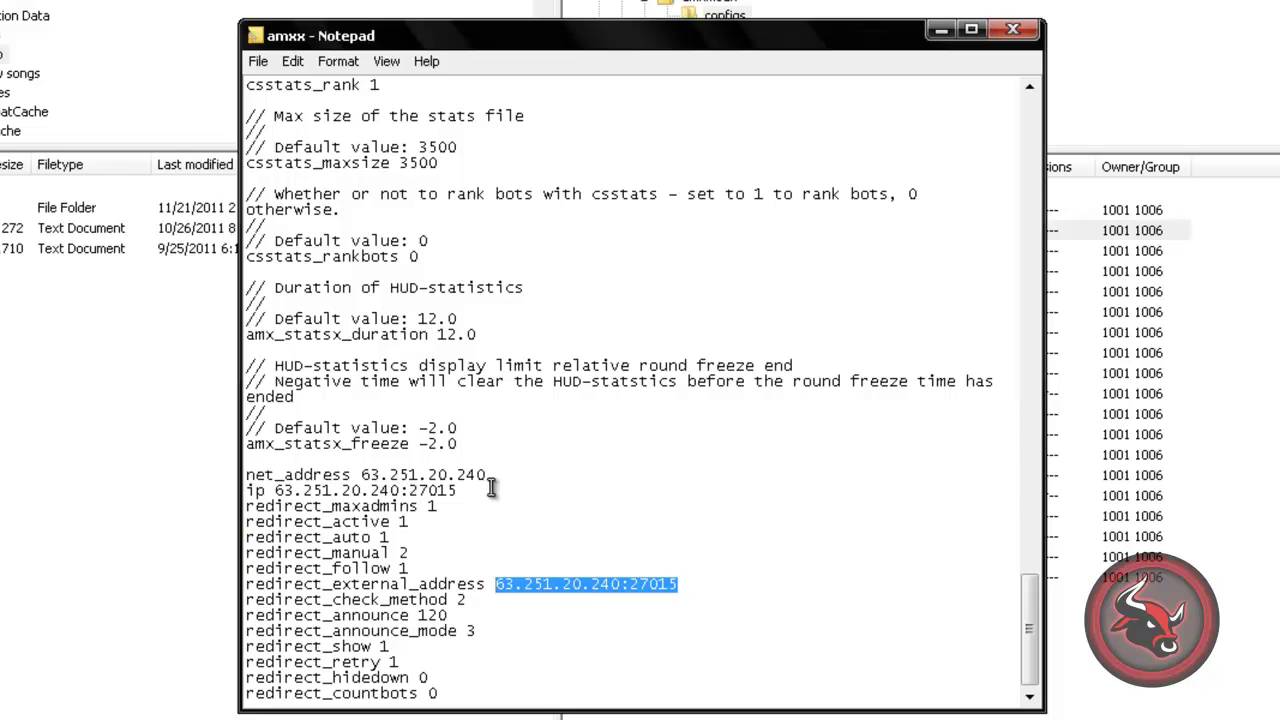
pyautogui.moveTo(456, 489); pyautogui.dragTo(291, 491)
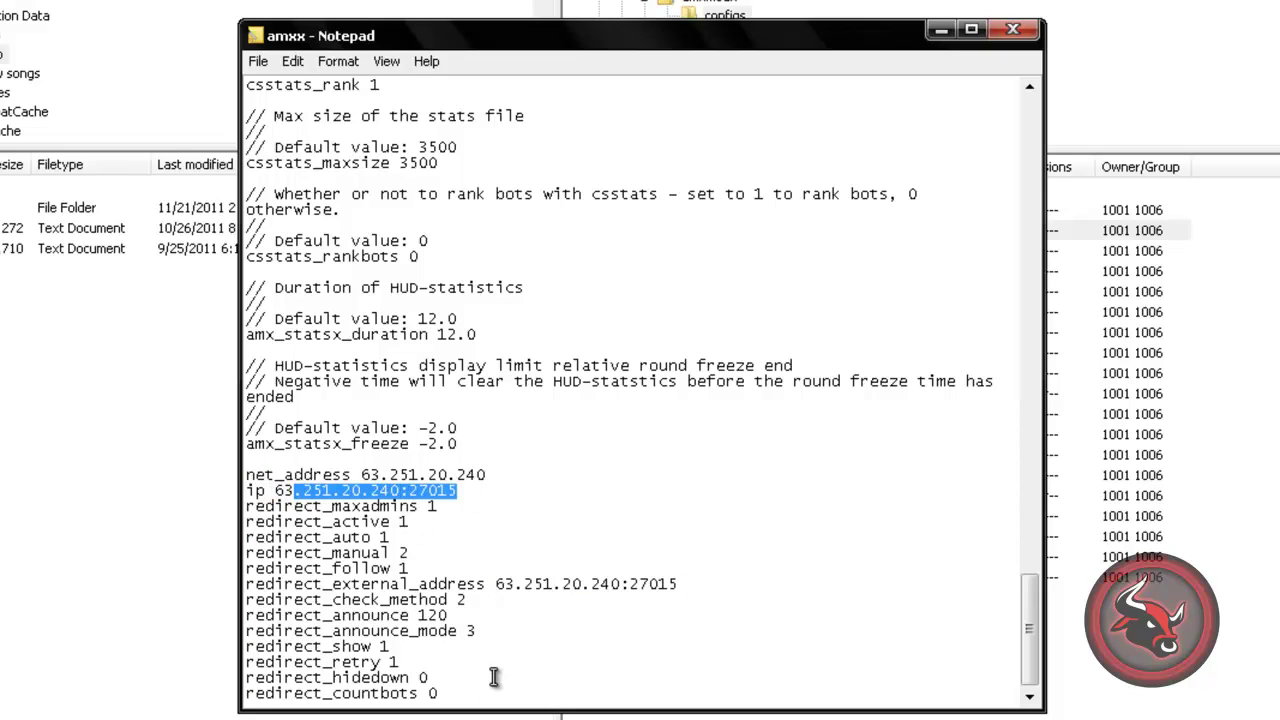
pyautogui.moveTo(487, 678); pyautogui.dragTo(135, 572)
pyautogui.click(532, 641)
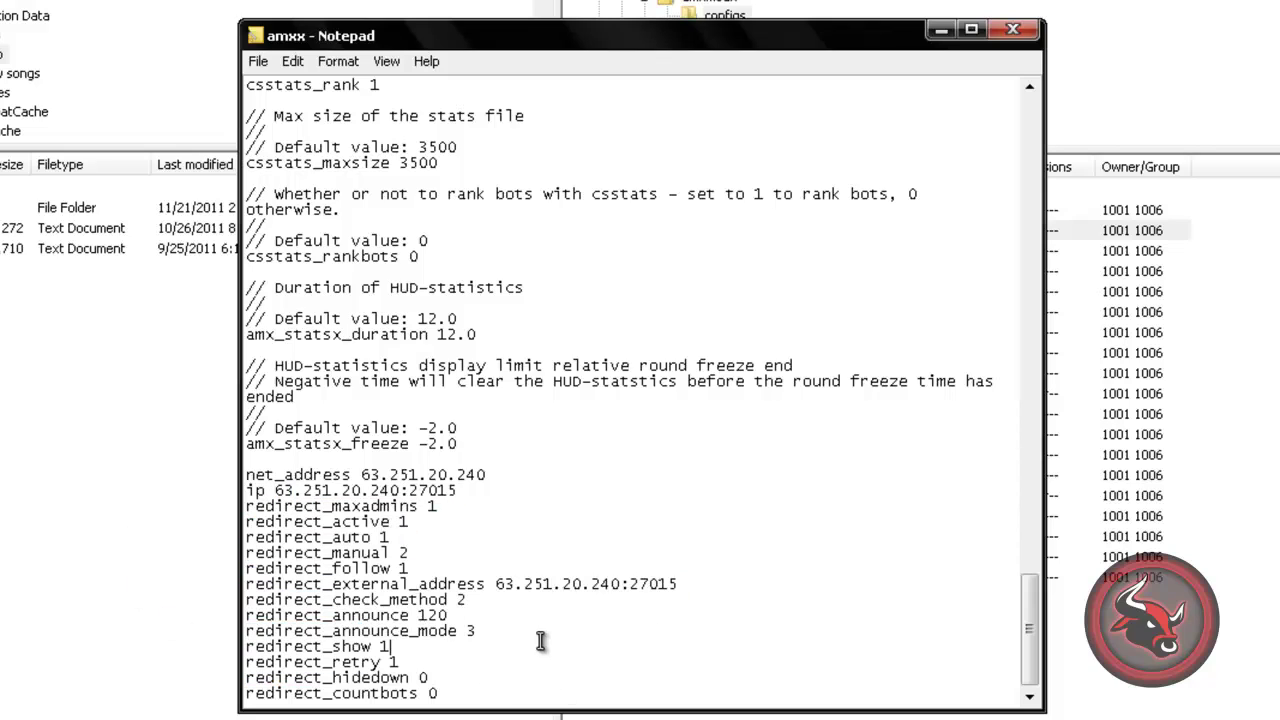
pyautogui.moveTo(501, 677); pyautogui.dragTo(164, 490)
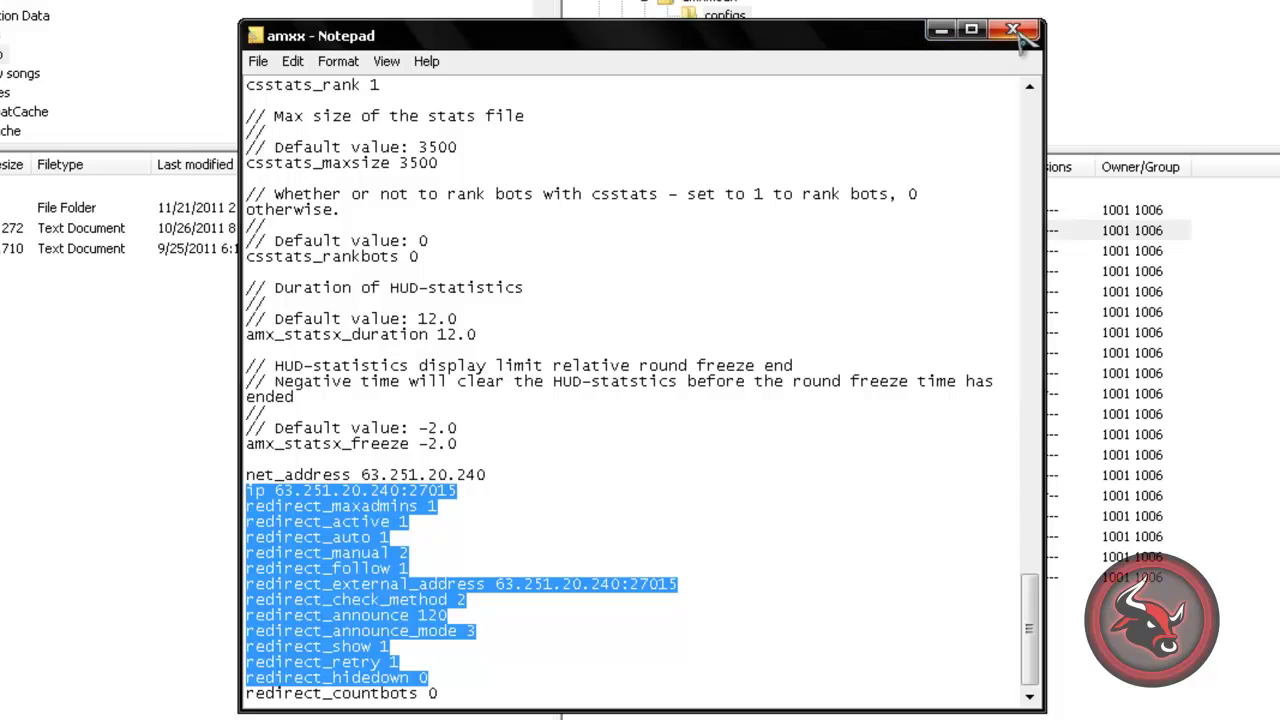
# Step: Save and close amxx.cfg, and upload it back to the server
pyautogui.click(260, 62)
pyautogui.click(281, 128)
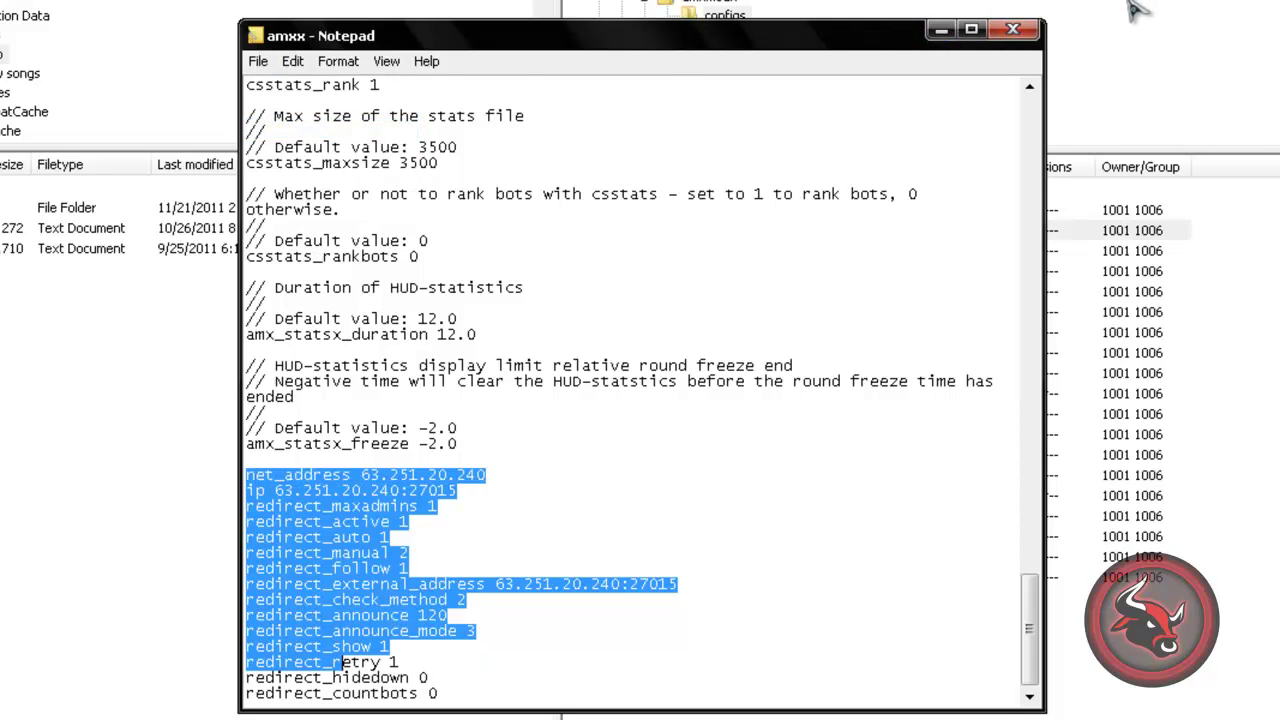
pyautogui.click(1013, 30)
pyautogui.click(500, 382)
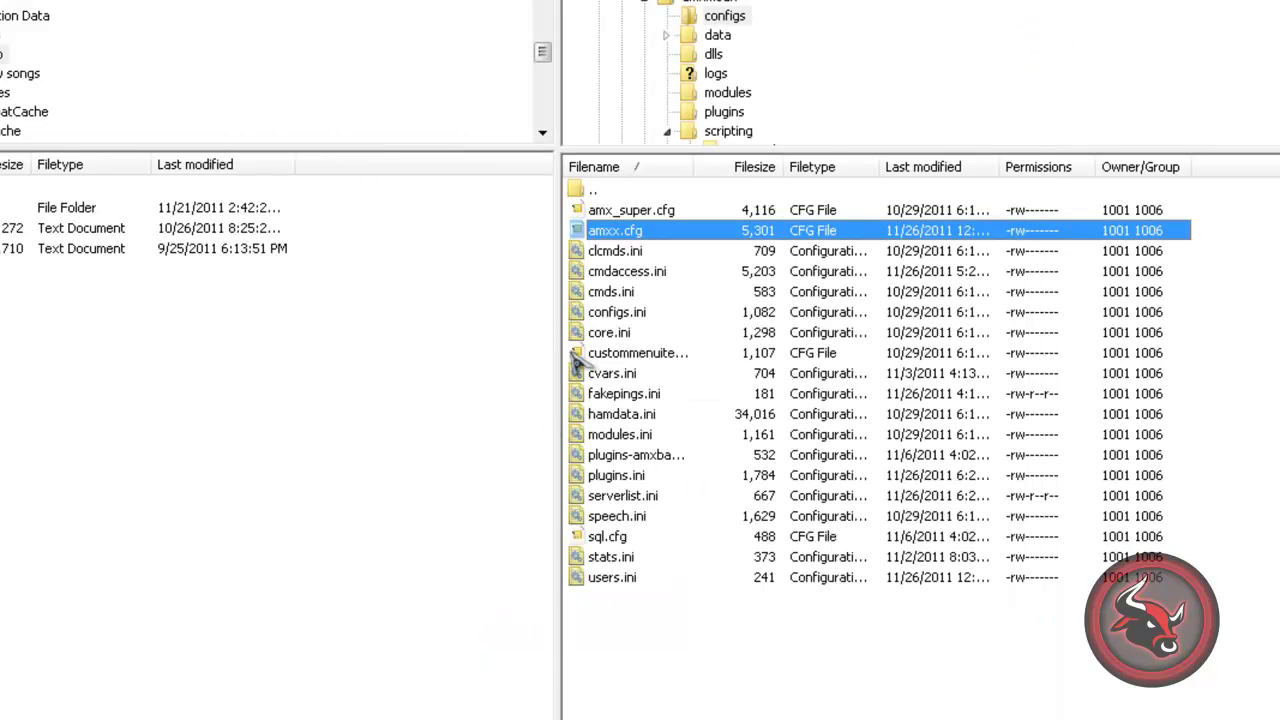
# Step: Open the remote amxmodx/scripting/include folder and upload the xredirect INC file from the local xredirect folder into it
pyautogui.hotkey('alt', 'Tab')
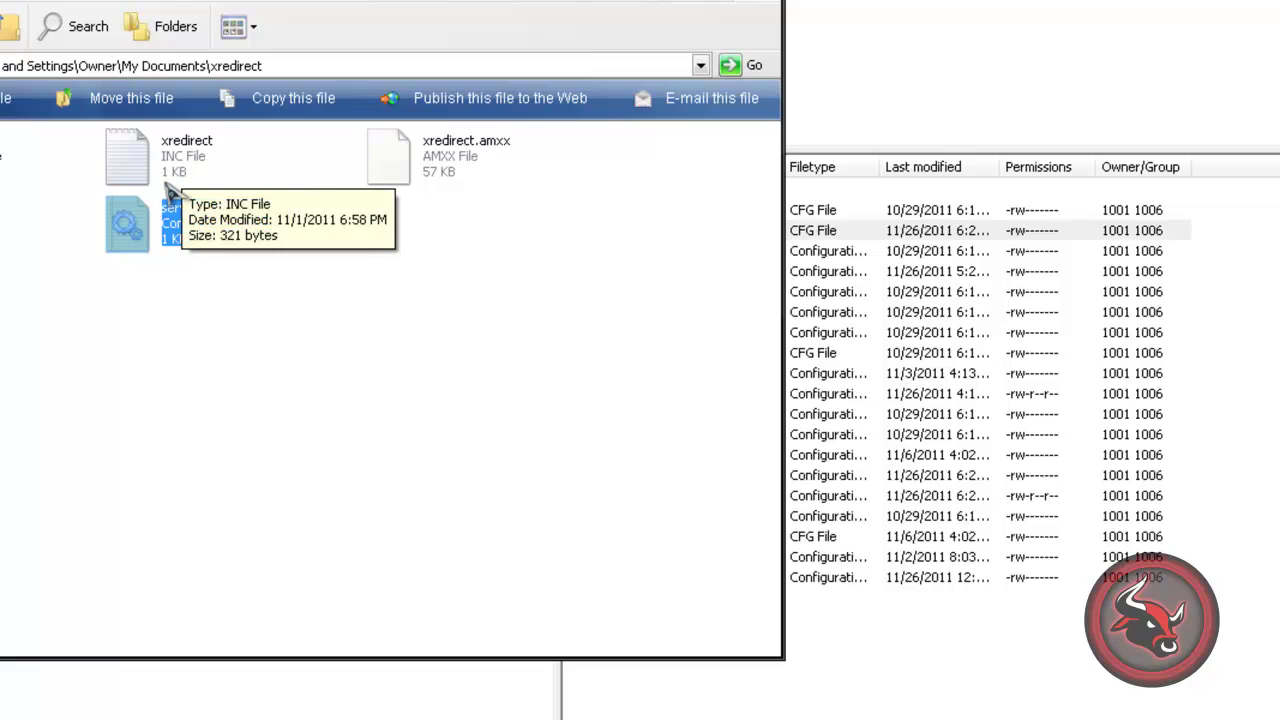
pyautogui.click(900, 94)
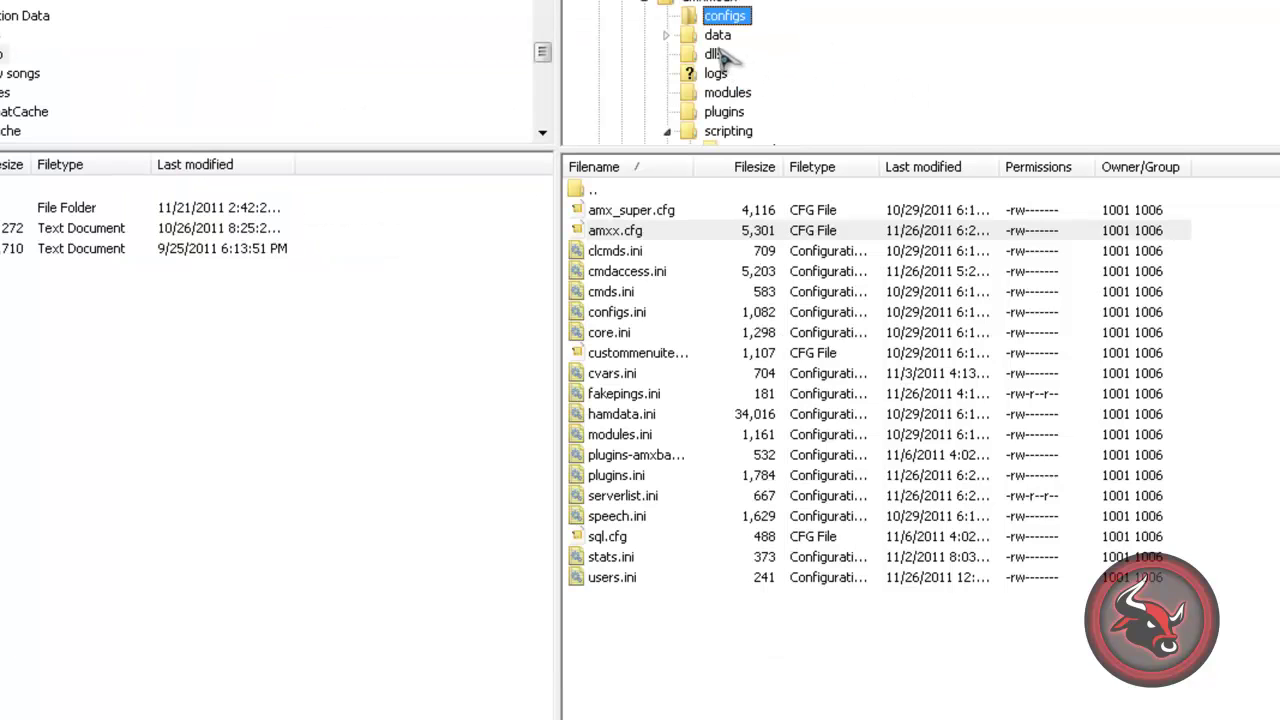
pyautogui.doubleClick(595, 190)
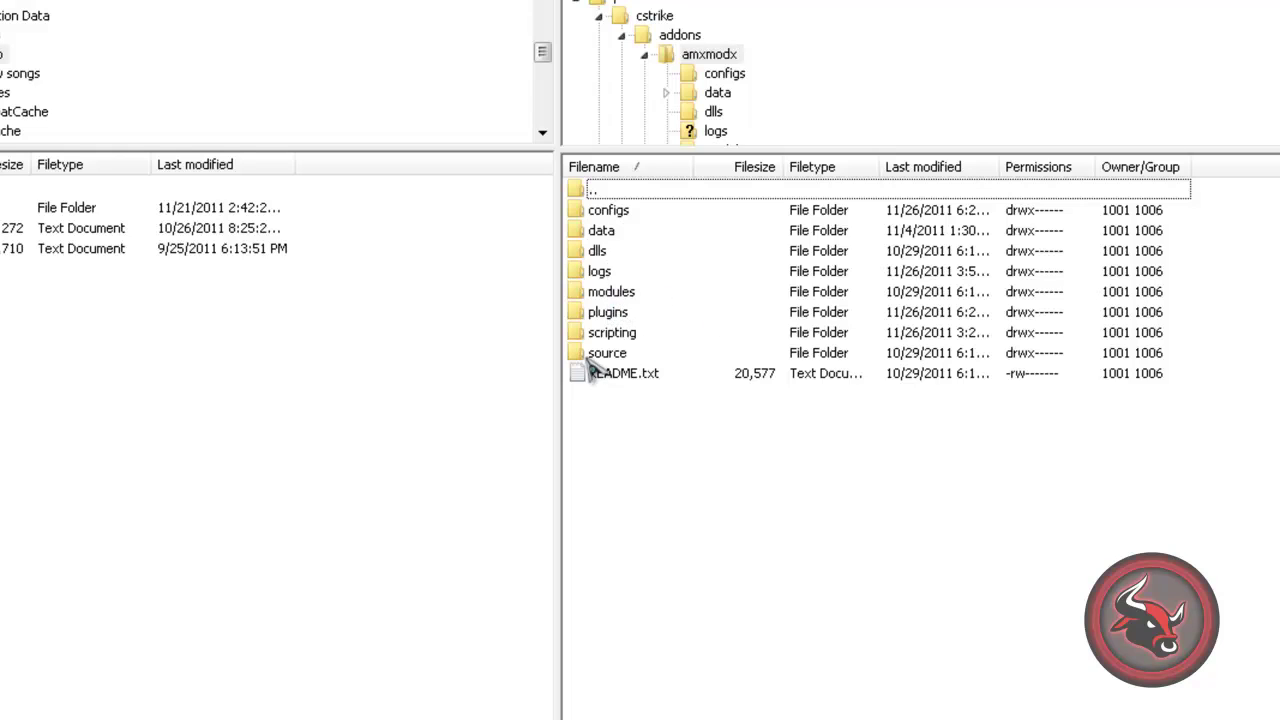
pyautogui.doubleClick(626, 336)
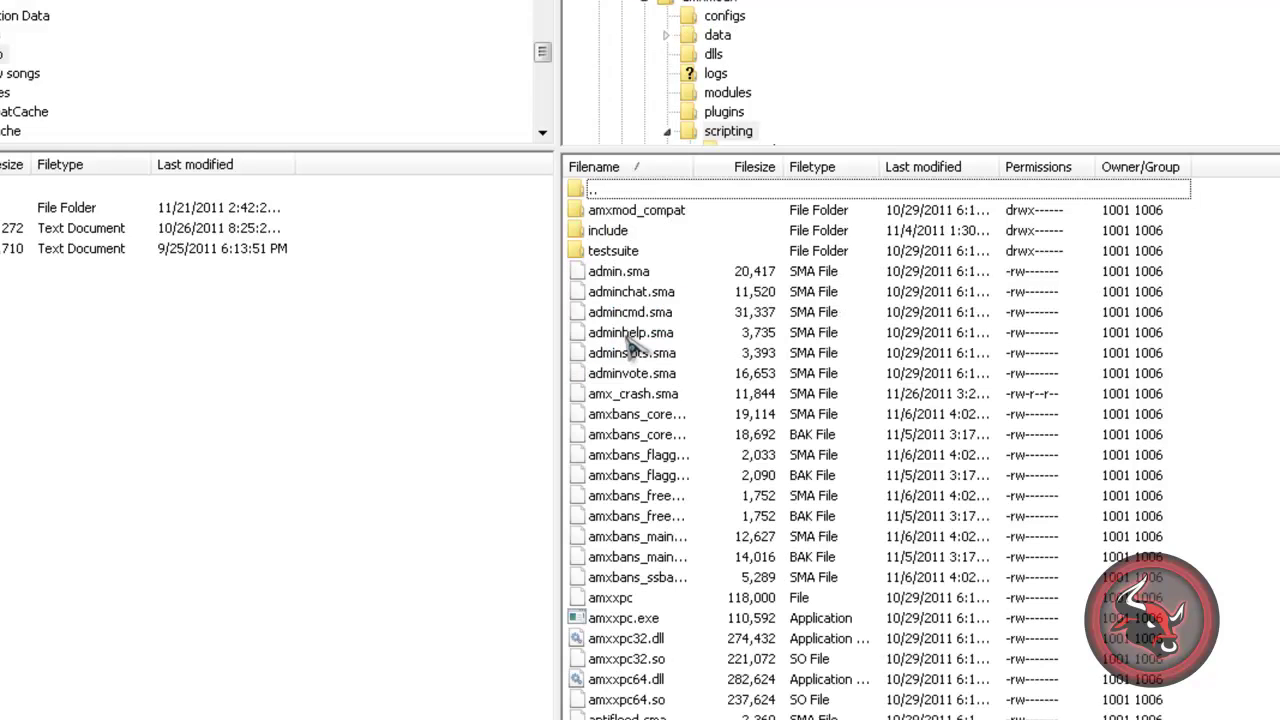
pyautogui.doubleClick(612, 233)
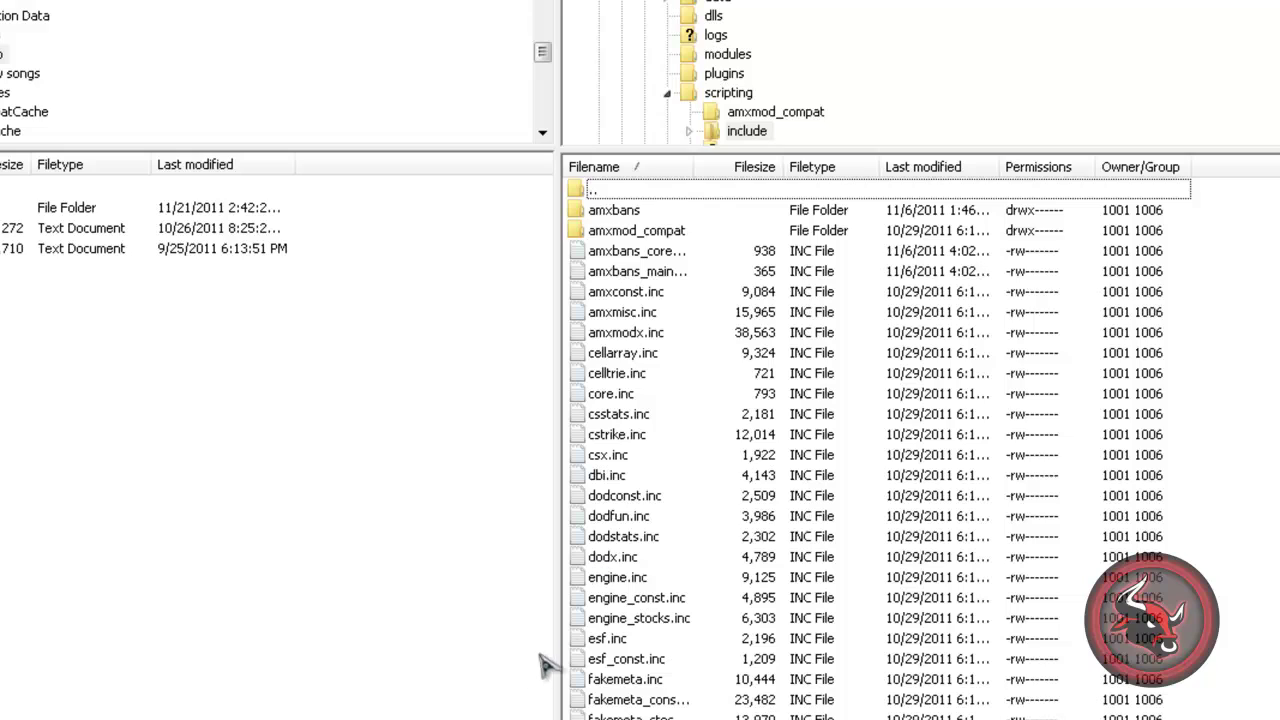
pyautogui.hotkey('alt', 'Tab')
pyautogui.moveTo(154, 160); pyautogui.dragTo(966, 478)
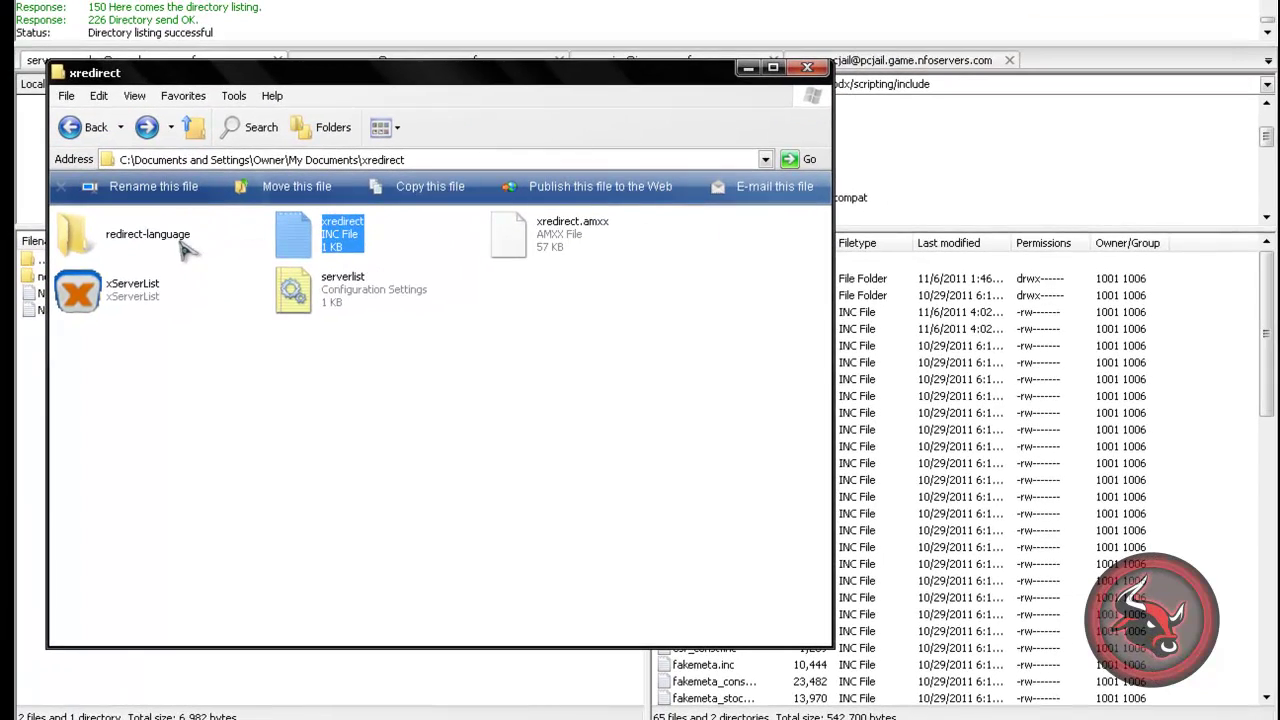
# Step: Open the local redirect-language folder's default (without special characters) subfolder and select its xredirect text document, keeping the remote file list in view
pyautogui.doubleClick(138, 240)
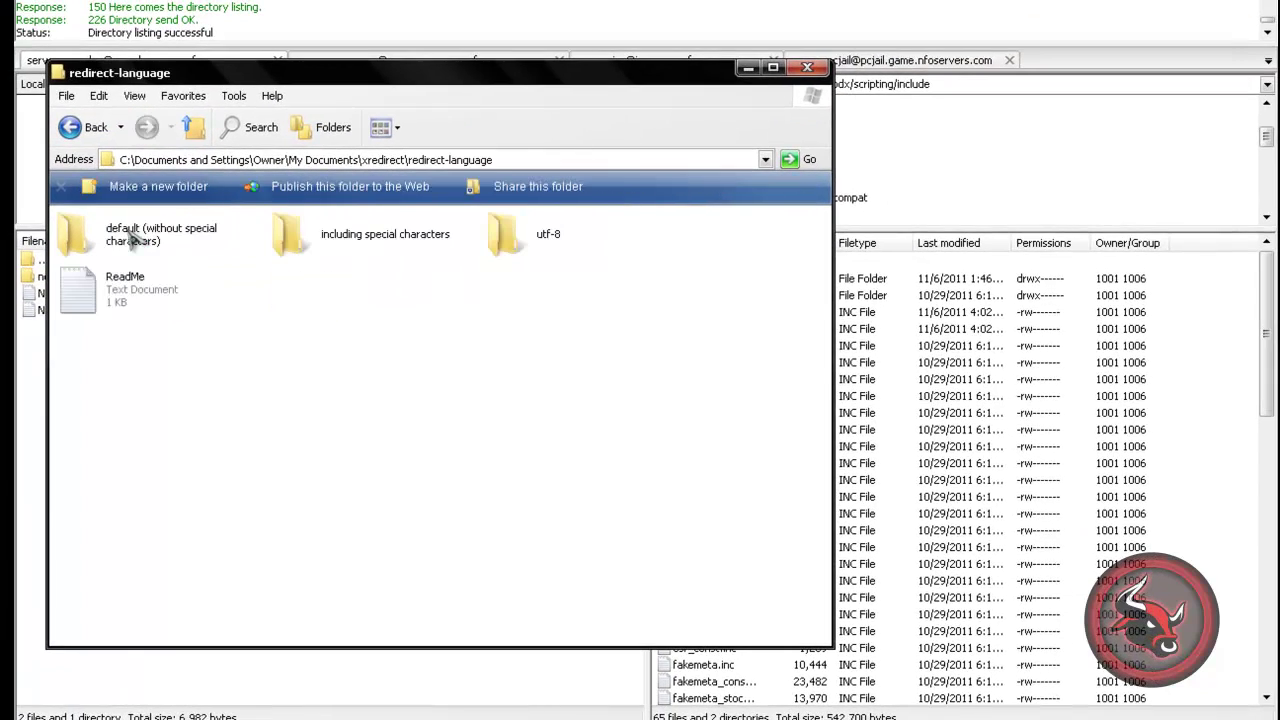
pyautogui.click(160, 255)
pyautogui.click(82, 127)
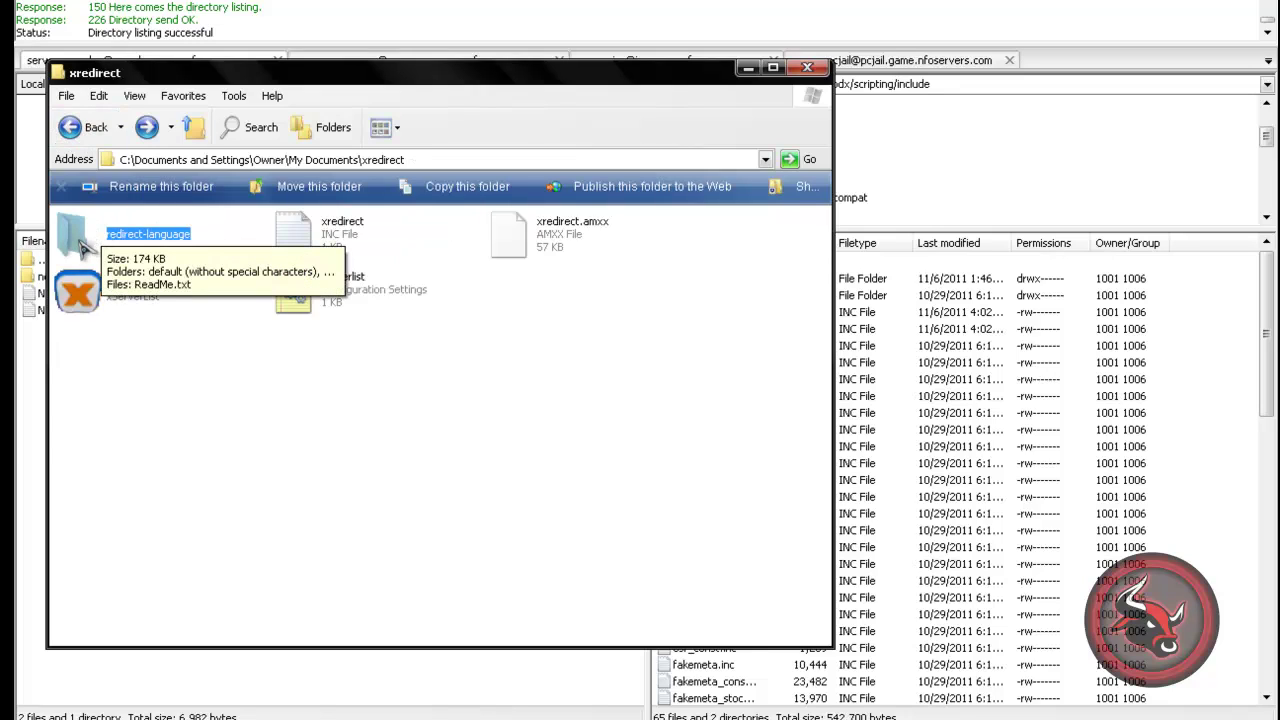
pyautogui.doubleClick(80, 248)
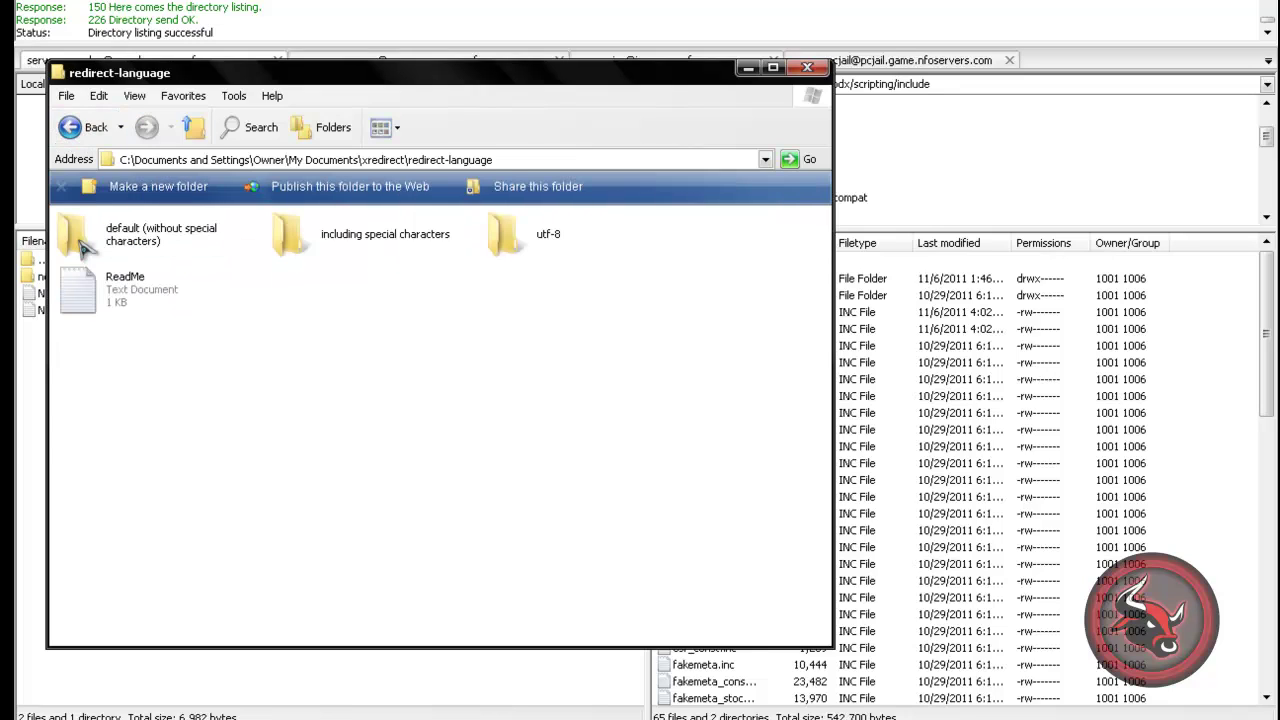
pyautogui.doubleClick(132, 236)
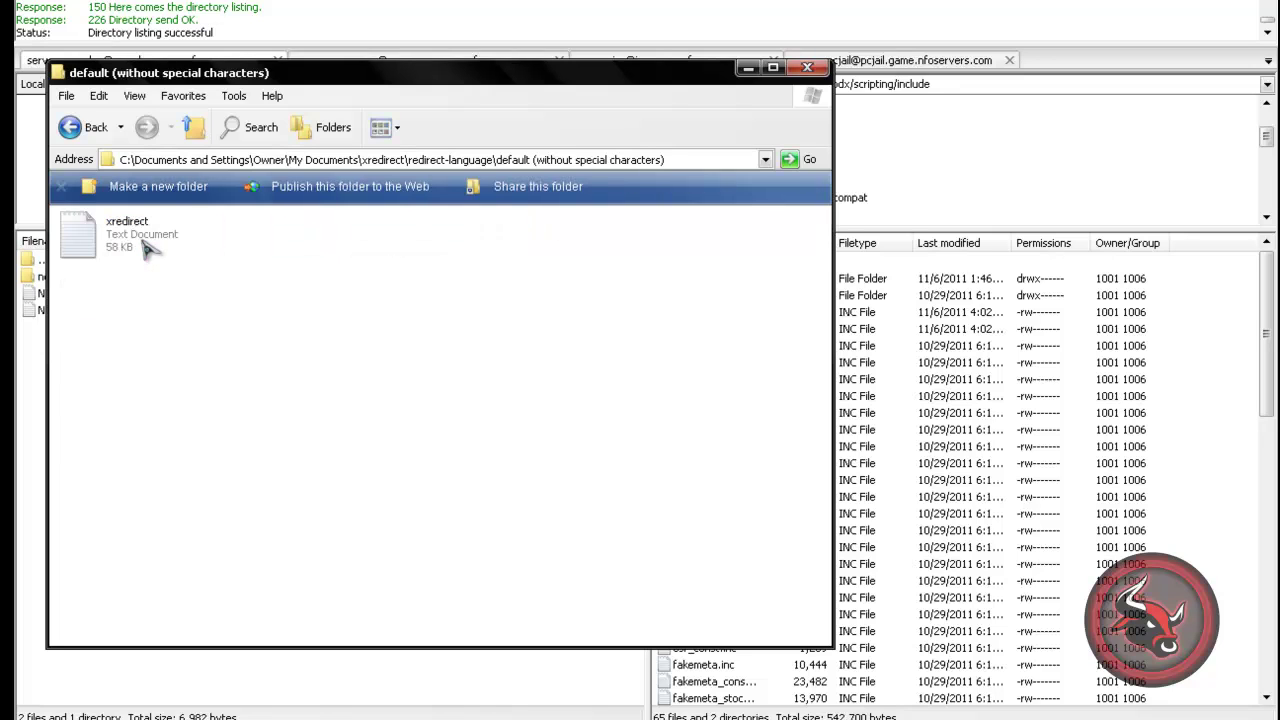
pyautogui.click(148, 243)
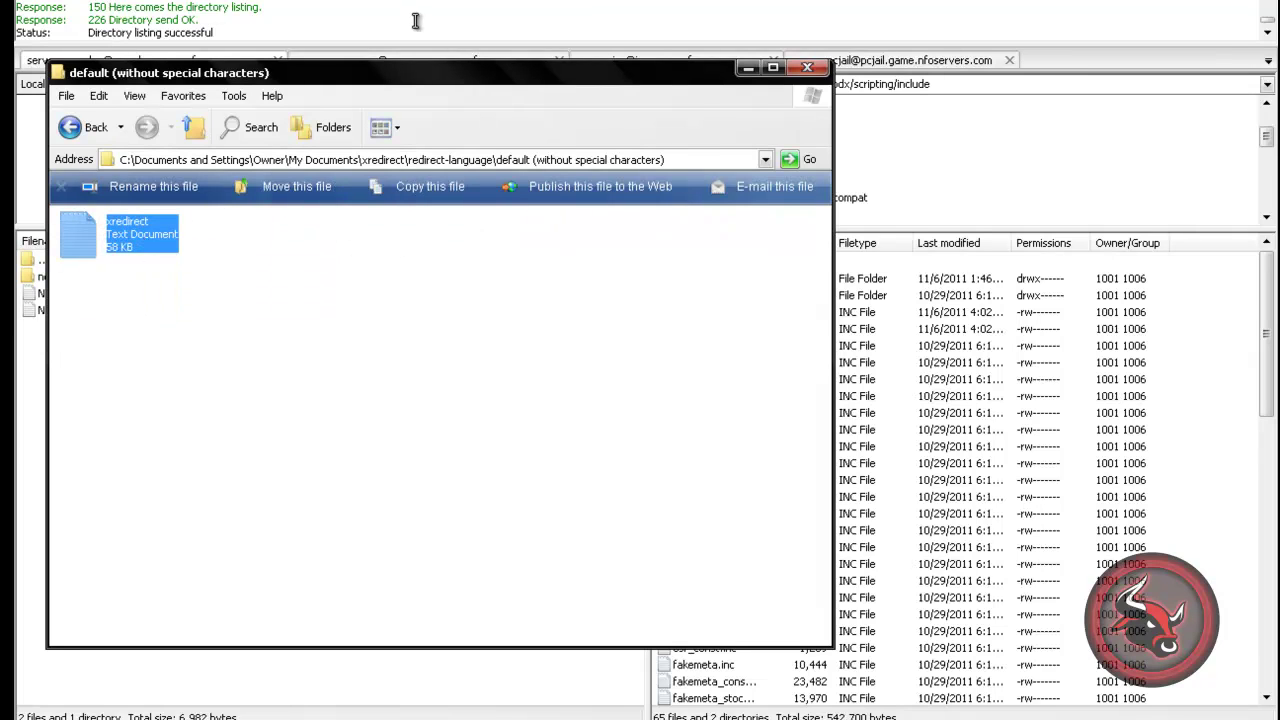
pyautogui.moveTo(372, 88); pyautogui.dragTo(1130, 518)
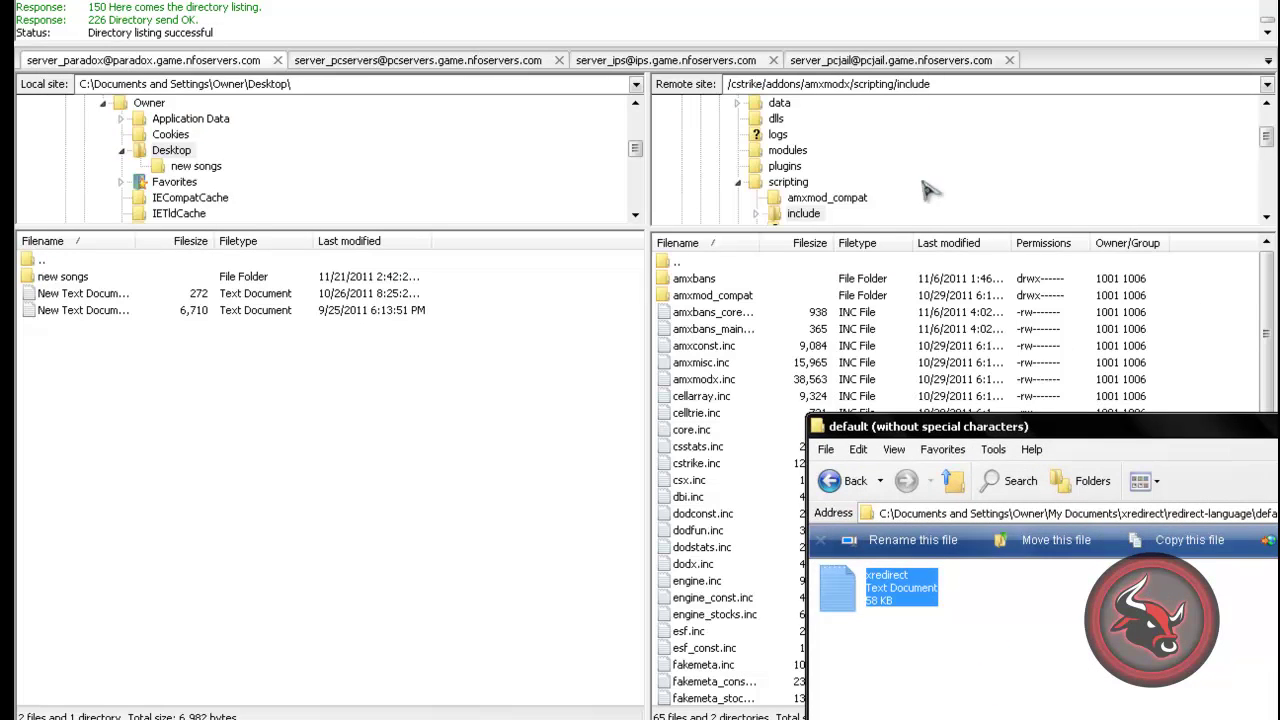
# Step: Open the remote amxmodx/data/lang folder and upload the xredirect text document from the local default language folder into it
pyautogui.doubleClick(672, 262)
pyautogui.doubleClick(712, 262)
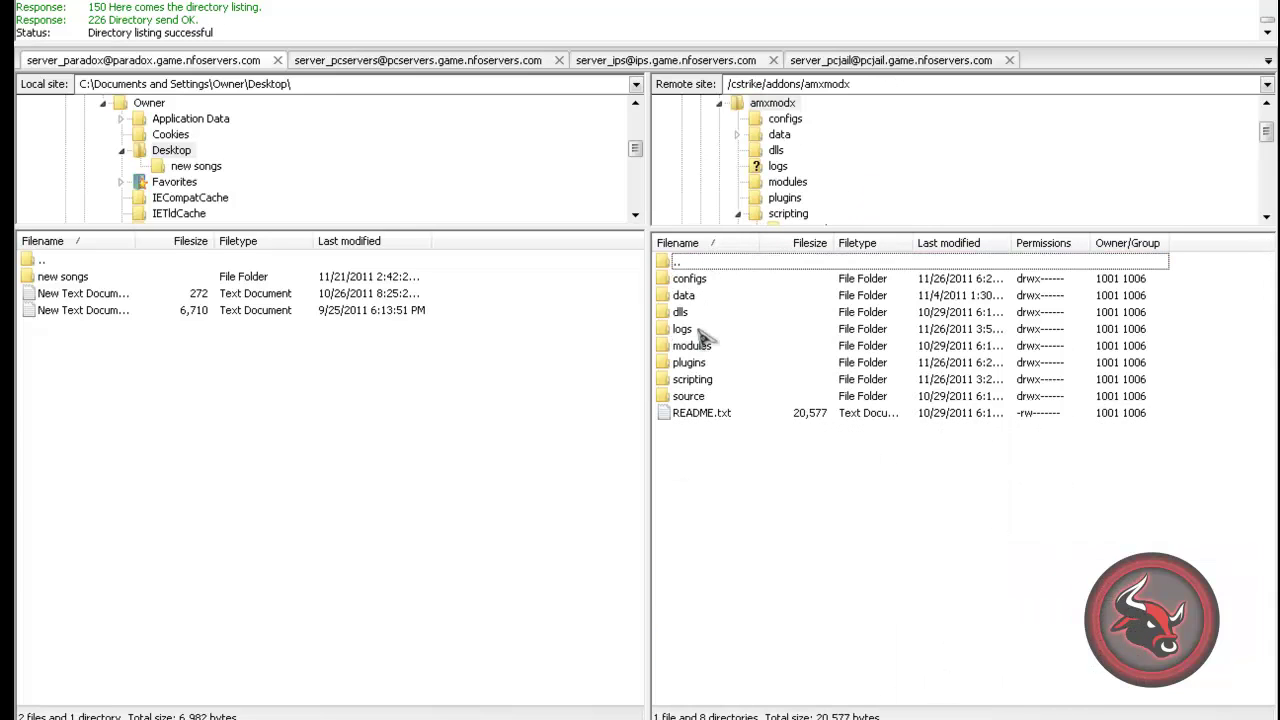
pyautogui.doubleClick(684, 296)
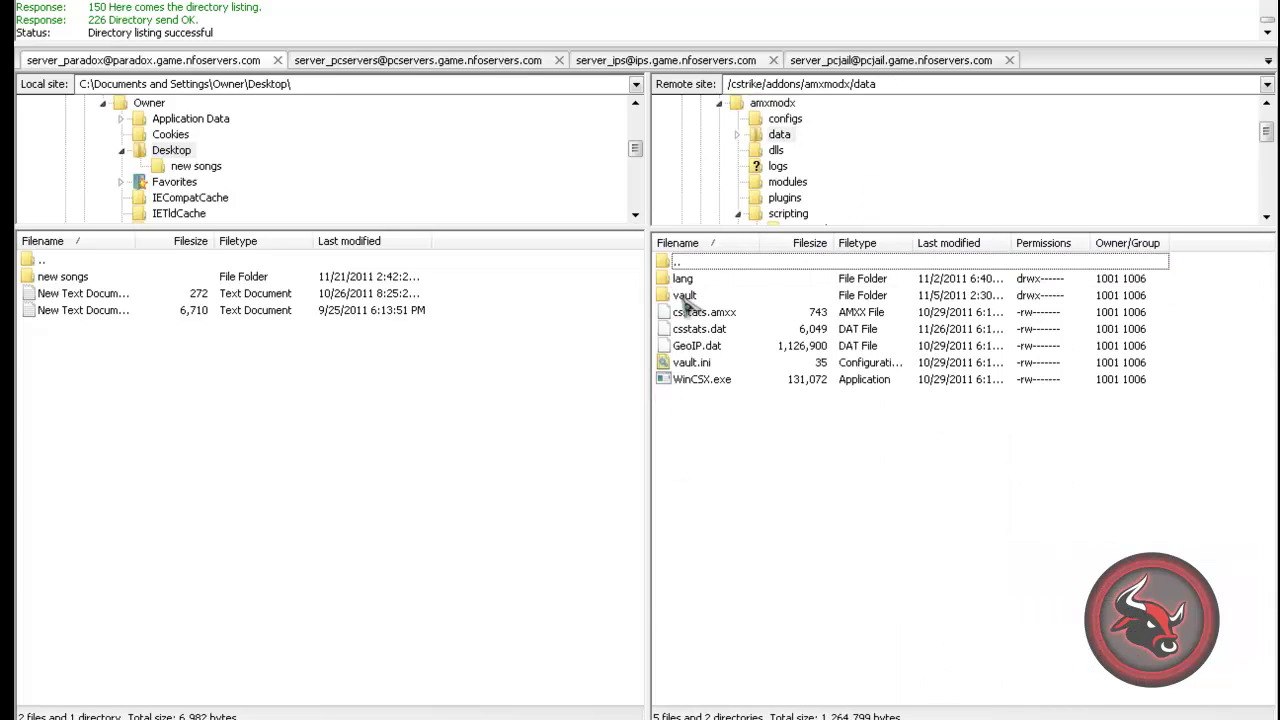
pyautogui.doubleClick(686, 280)
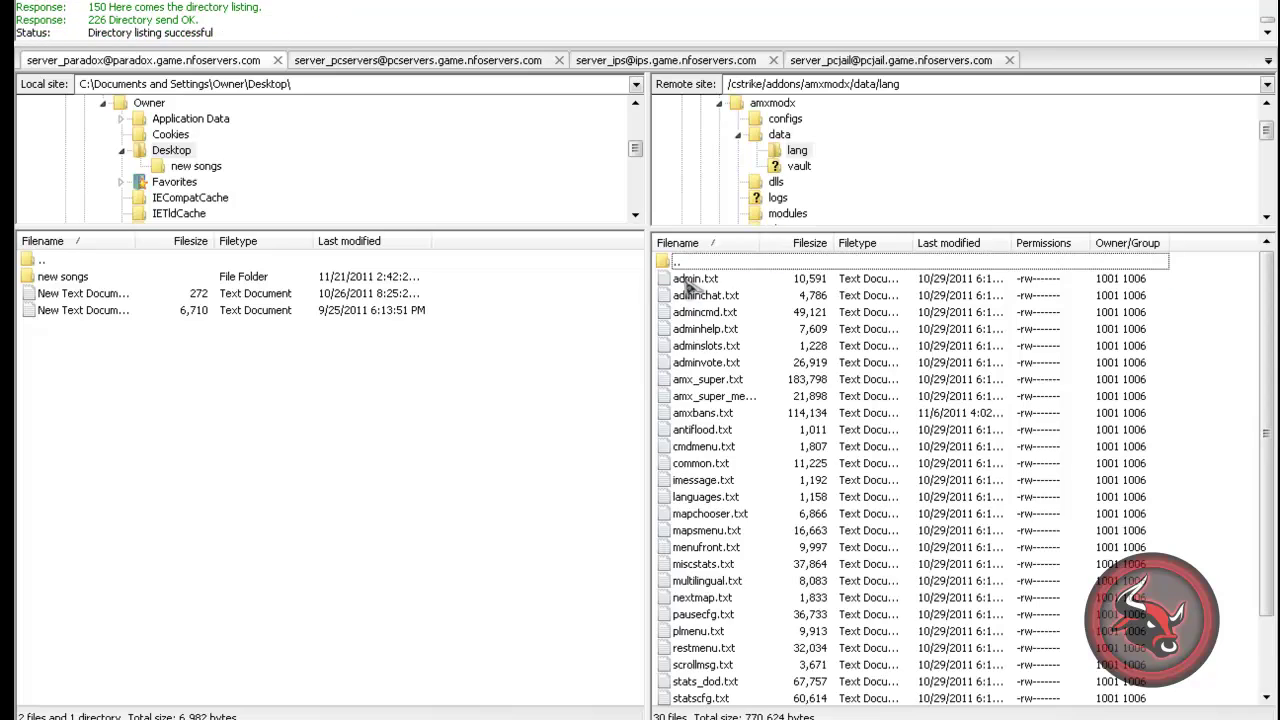
pyautogui.hotkey('alt', 'Tab')
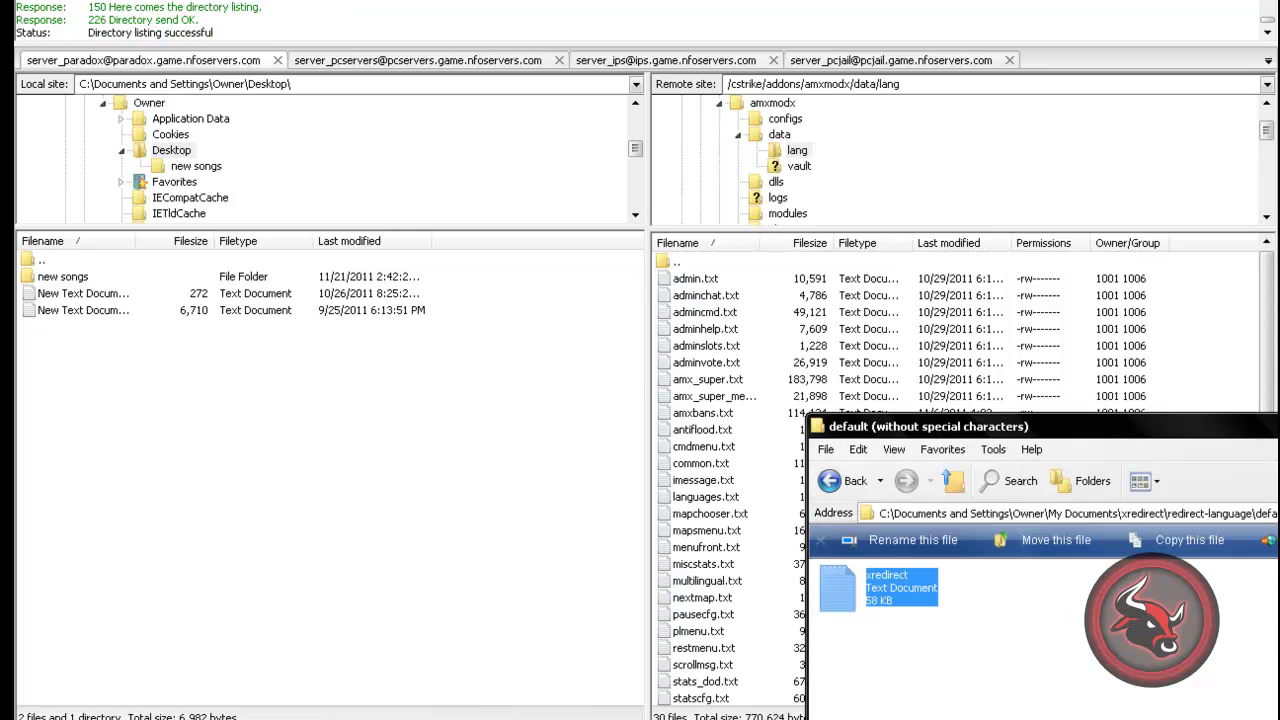
pyautogui.moveTo(880, 589); pyautogui.dragTo(728, 348)
# Step: Return the local folder window to the main xredirect folder, and bring the FTP client back to the front
pyautogui.moveTo(920, 426); pyautogui.dragTo(25, 225)
pyautogui.moveTo(480, 222); pyautogui.dragTo(838, 229)
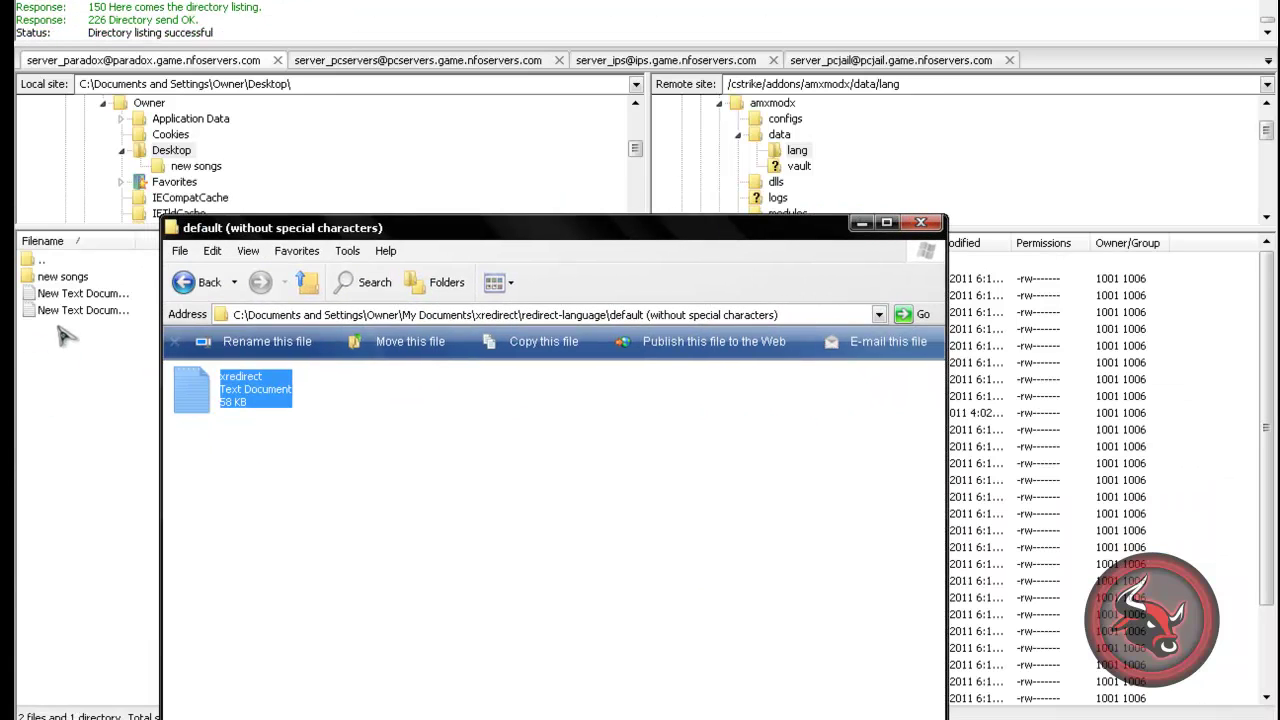
pyautogui.click(190, 282)
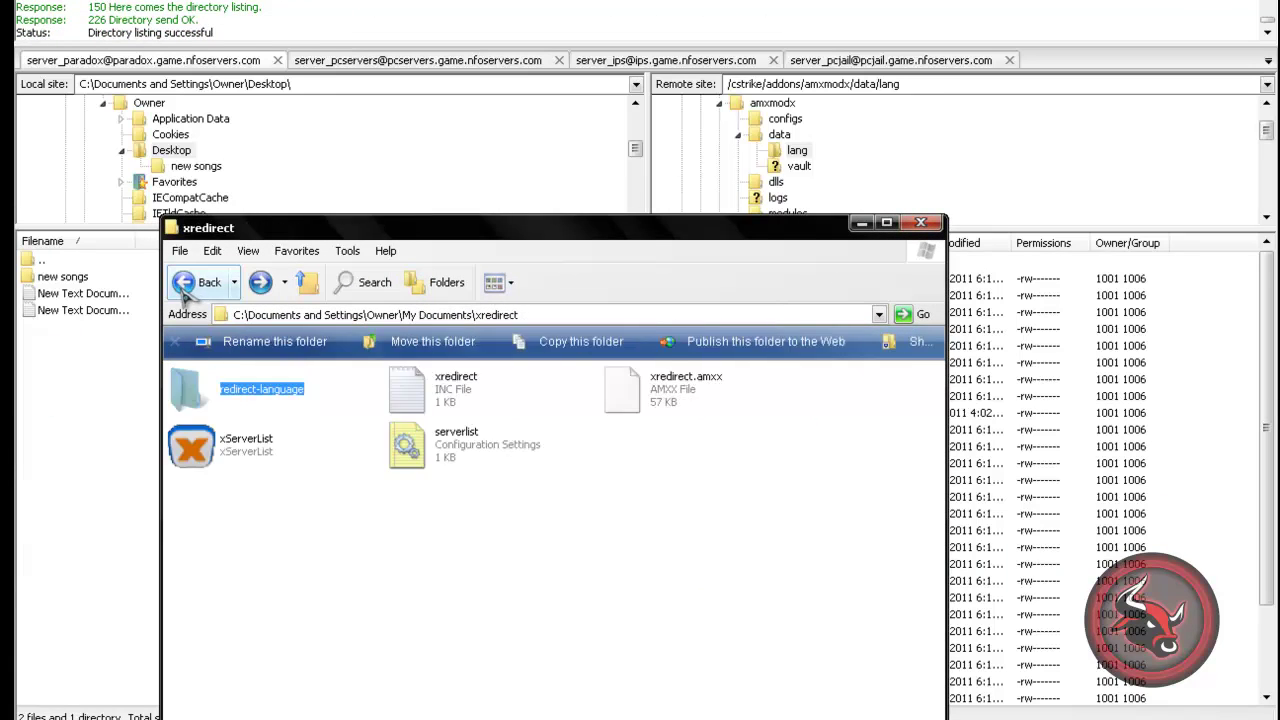
pyautogui.click(691, 500)
pyautogui.moveTo(766, 229); pyautogui.dragTo(724, 358)
pyautogui.moveTo(712, 410)
pyautogui.mouseDown()
pyautogui.moveTo(686, 326)
pyautogui.moveTo(711, 400)
pyautogui.mouseUp()
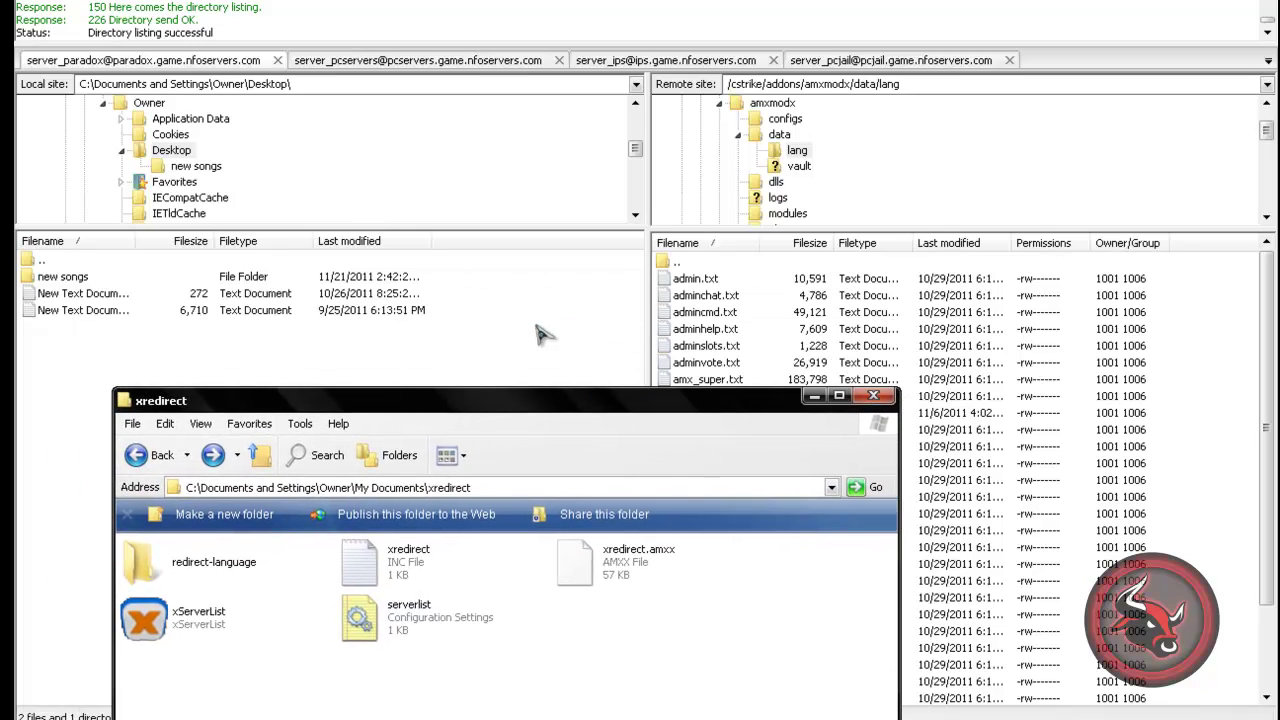
pyautogui.click(612, 332)
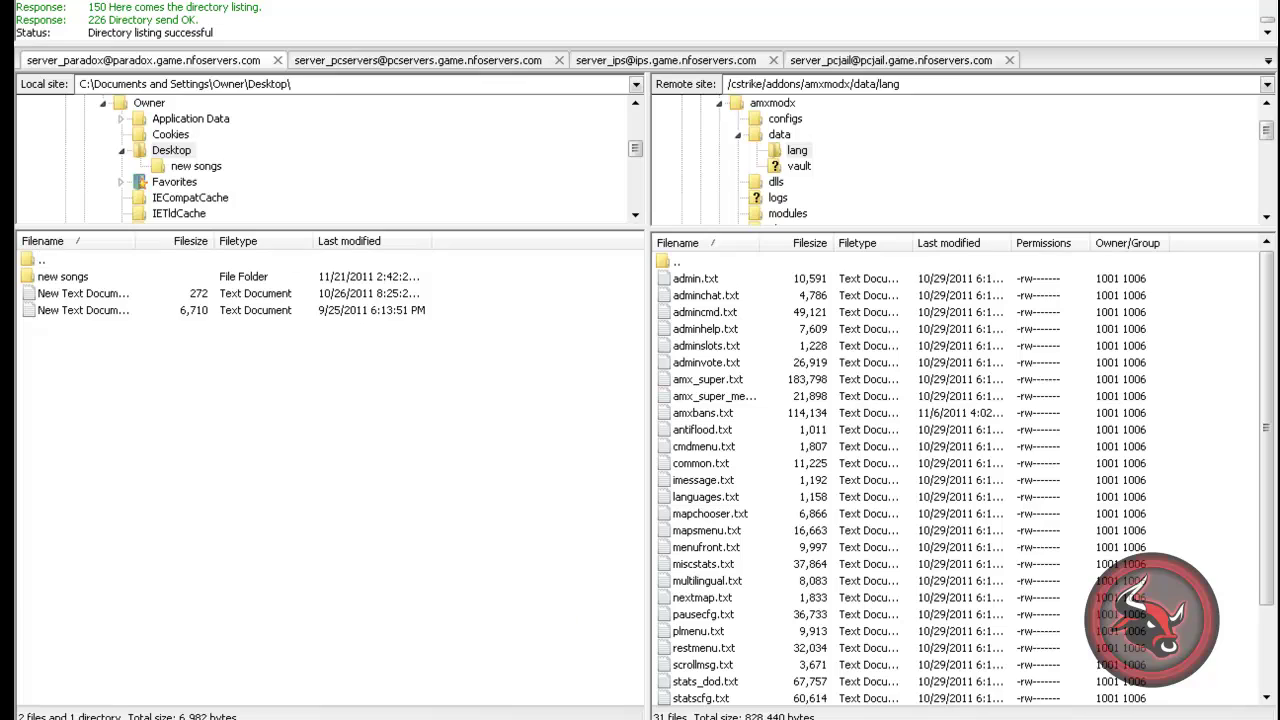
pyautogui.click(262, 614)
pyautogui.click(1236, 703)
pyautogui.click(1237, 703)
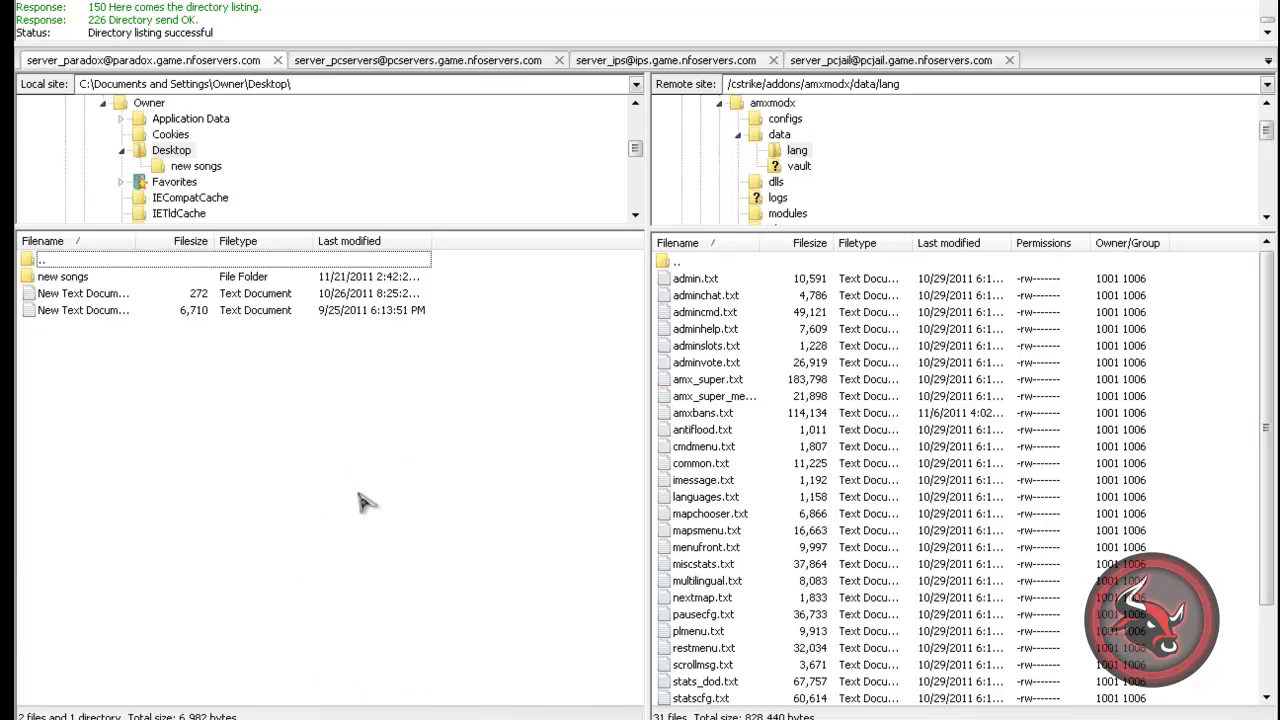